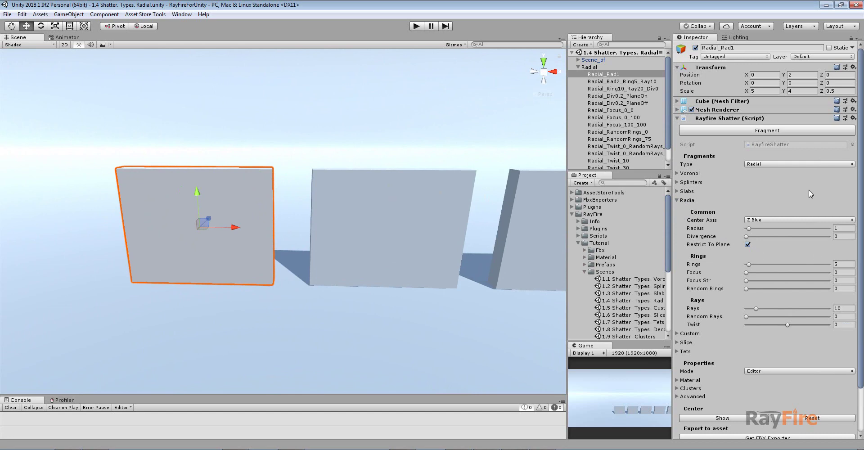
# Fragment the Radial_Rad1 wall with the Radial type and lower its Scale Preview to narrow the gaps between pieces.
pyautogui.click(730, 131)
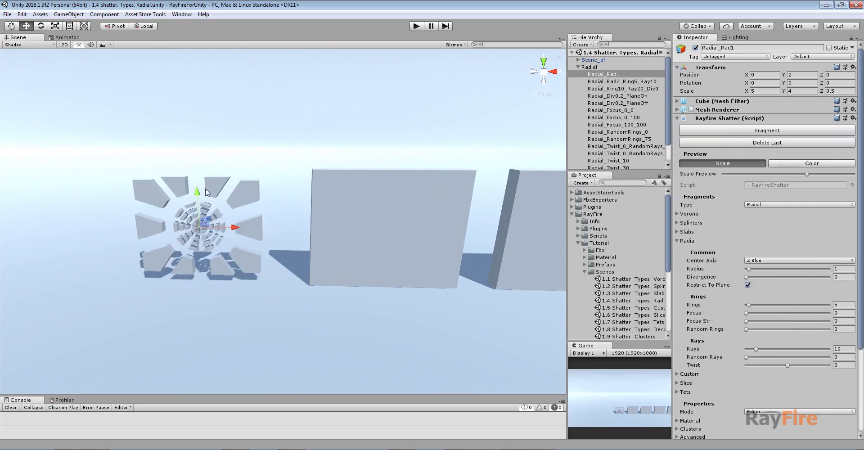
pyautogui.press('f')
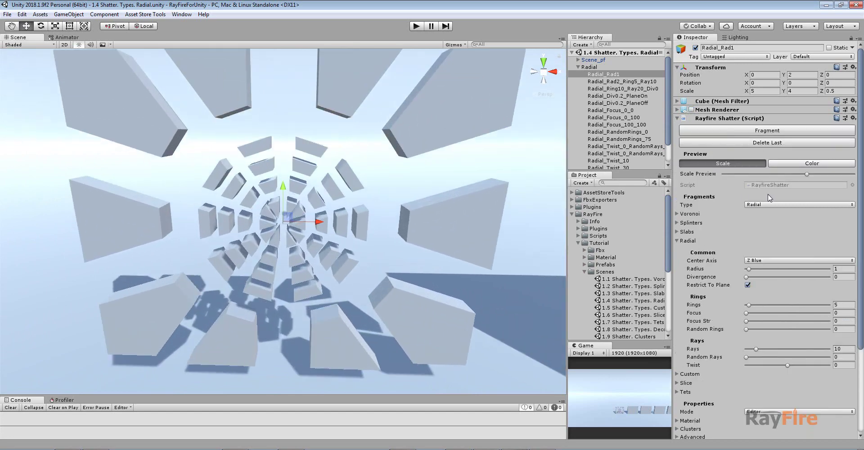
pyautogui.moveTo(767, 174)
pyautogui.mouseDown()
pyautogui.moveTo(747, 174)
pyautogui.moveTo(755, 174)
pyautogui.mouseUp()
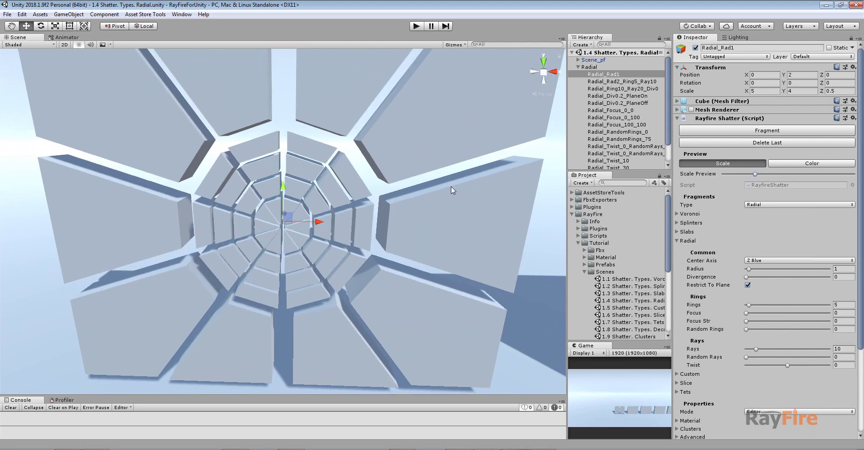
pyautogui.moveTo(452, 187); pyautogui.dragTo(399, 189, button='middle')
pyautogui.keyDown('alt'); pyautogui.moveTo(273, 218); pyautogui.dragTo(272, 194); pyautogui.keyUp('alt')
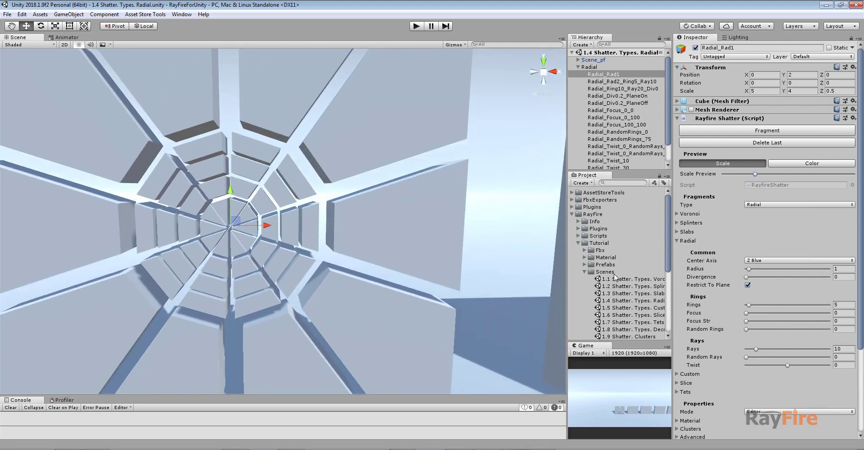
# Compare Radial_Rad1 with the neighbouring Radial_Rad2_Ring5_Ray10 wall and check Radial_Rad1's Radius setting.
pyautogui.scroll(-7, 305, 233)
pyautogui.moveTo(304, 226); pyautogui.dragTo(179, 216, button='middle')
pyautogui.click(412, 220)
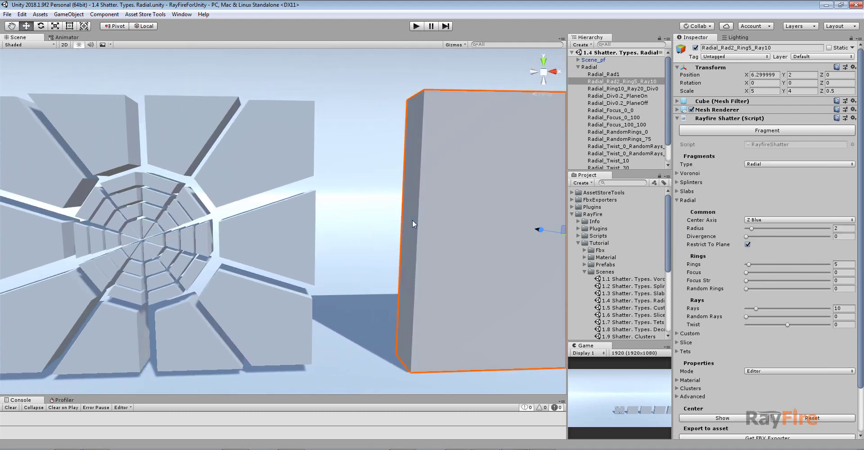
pyautogui.scroll(-5, 412, 220)
pyautogui.press('f')
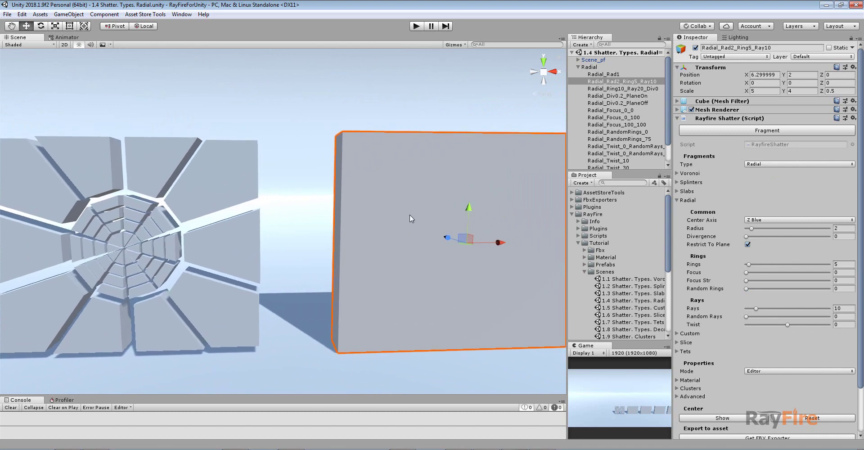
pyautogui.scroll(-2, 436, 236)
pyautogui.moveTo(436, 236); pyautogui.dragTo(409, 242, button='middle')
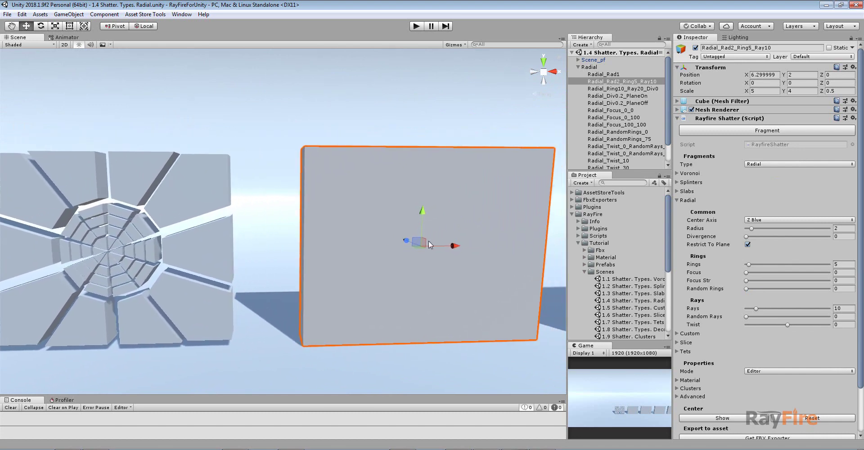
pyautogui.click(617, 75)
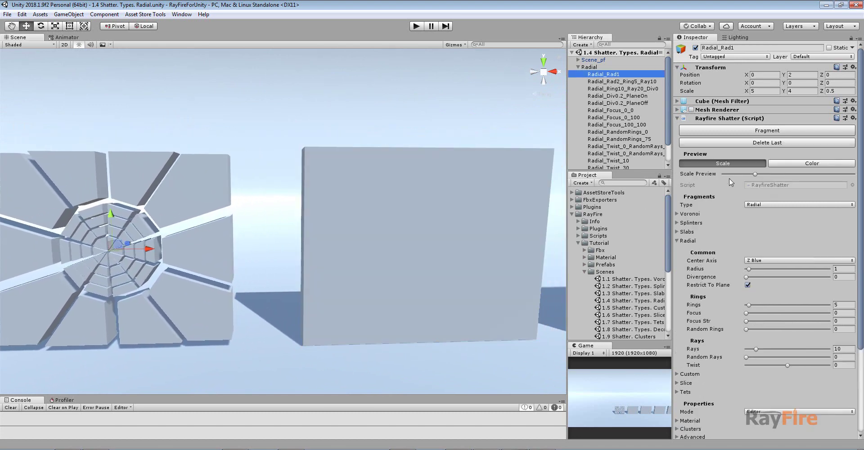
pyautogui.click(838, 269)
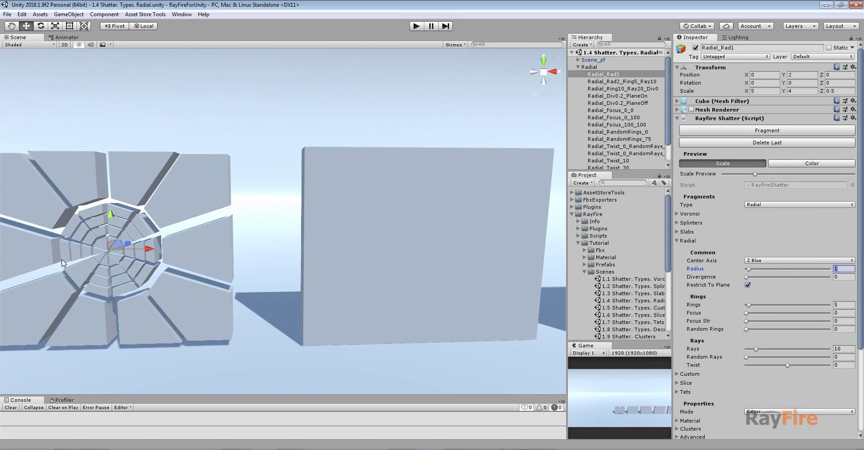
# Fragment the Radial_Rad2_Ring5_Ray10 wall and lower its Scale Preview to close up the pieces.
pyautogui.click(335, 234)
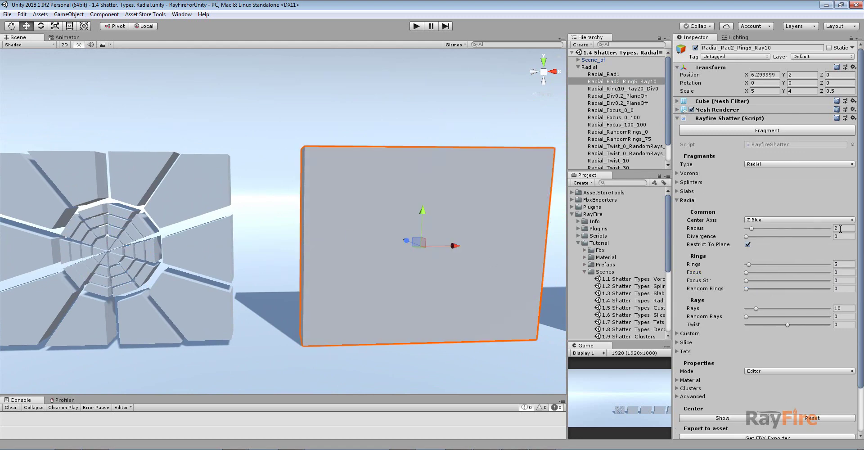
pyautogui.click(763, 133)
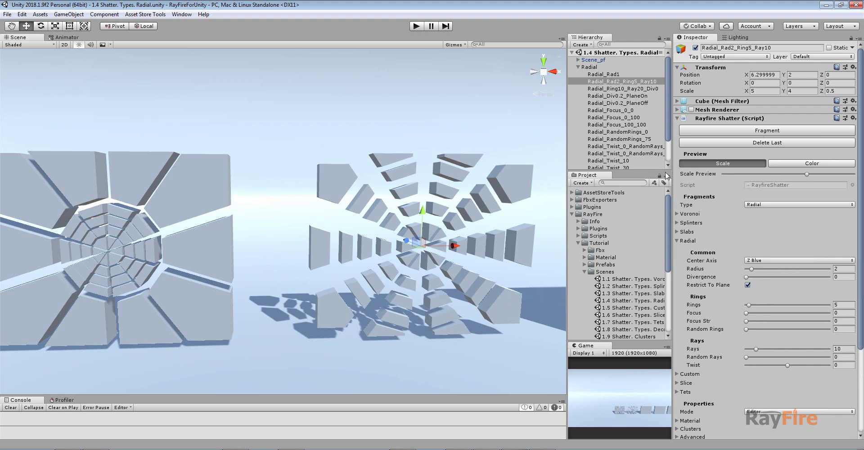
pyautogui.moveTo(757, 173); pyautogui.dragTo(743, 174)
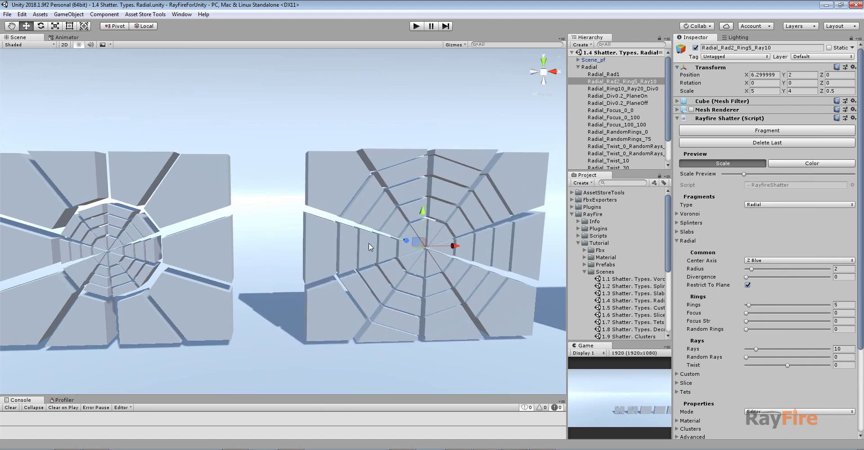
pyautogui.moveTo(413, 226); pyautogui.dragTo(388, 223, button='middle')
pyautogui.keyDown('alt'); pyautogui.moveTo(376, 255); pyautogui.dragTo(401, 236); pyautogui.keyUp('alt')
pyautogui.scroll(-3, 400, 237)
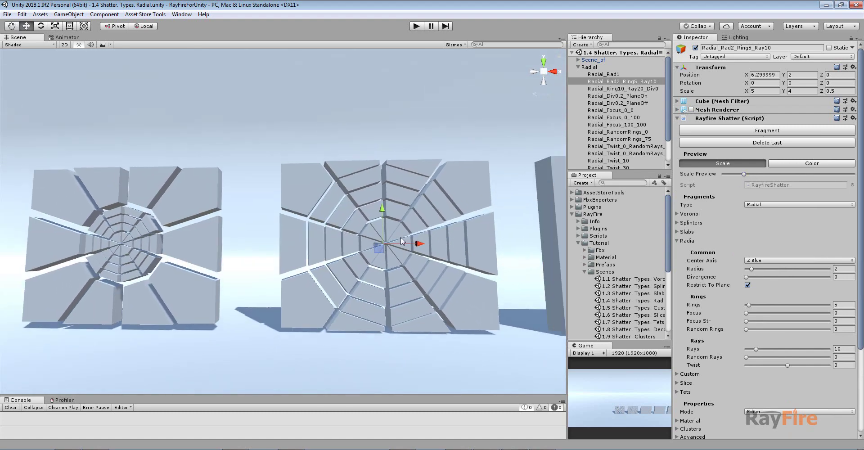
# Examine the Rings and Rays settings of Radial_Rad2_Ring5_Ray10 against its fragment pattern.
pyautogui.moveTo(401, 237); pyautogui.dragTo(217, 232, button='middle')
pyautogui.keyDown('alt'); pyautogui.moveTo(304, 227); pyautogui.dragTo(315, 235); pyautogui.keyUp('alt')
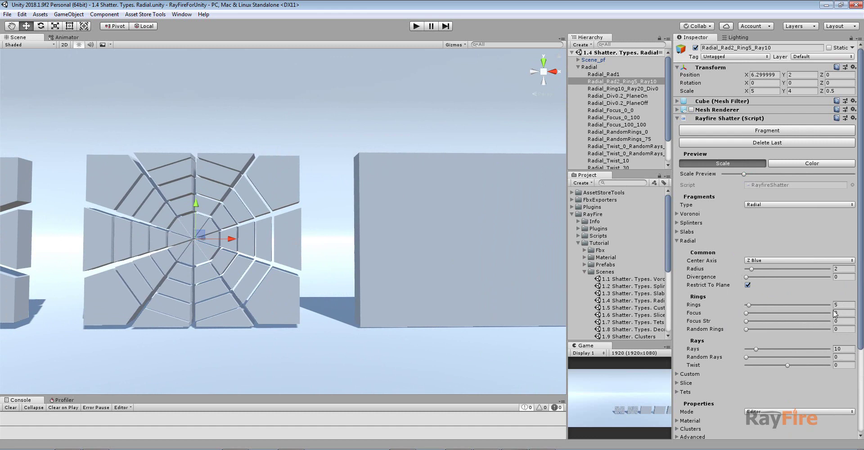
pyautogui.click(608, 82)
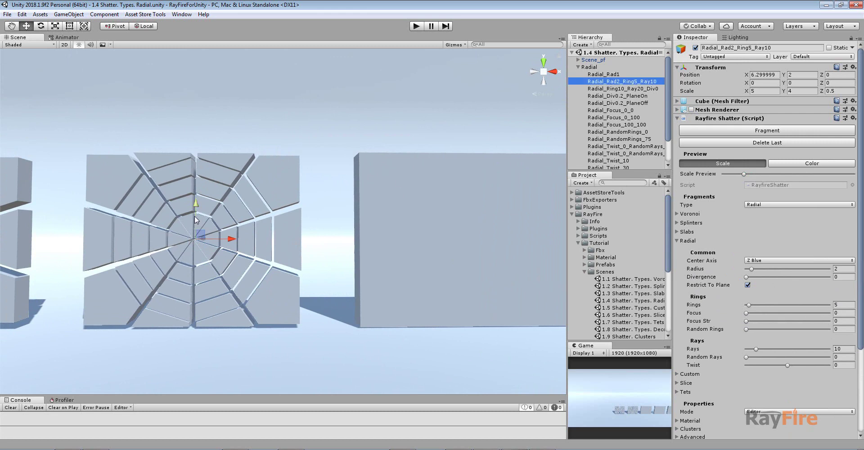
pyautogui.click(838, 304)
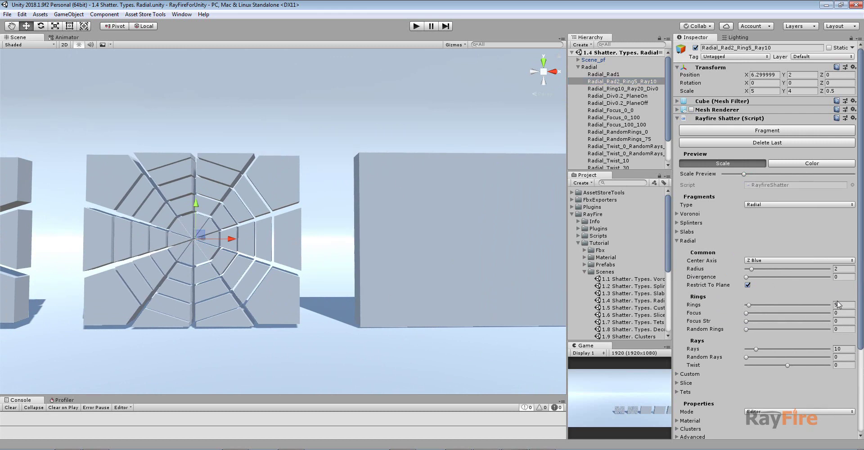
pyautogui.click(840, 304)
pyautogui.click(846, 350)
pyautogui.click(841, 305)
pyautogui.click(841, 349)
# Fragment the Radial_Ring10_Ray20_Div0 wall and lower its Scale Preview to show the denser web of pieces.
pyautogui.moveTo(459, 234); pyautogui.dragTo(370, 256, button='middle')
pyautogui.click(371, 256)
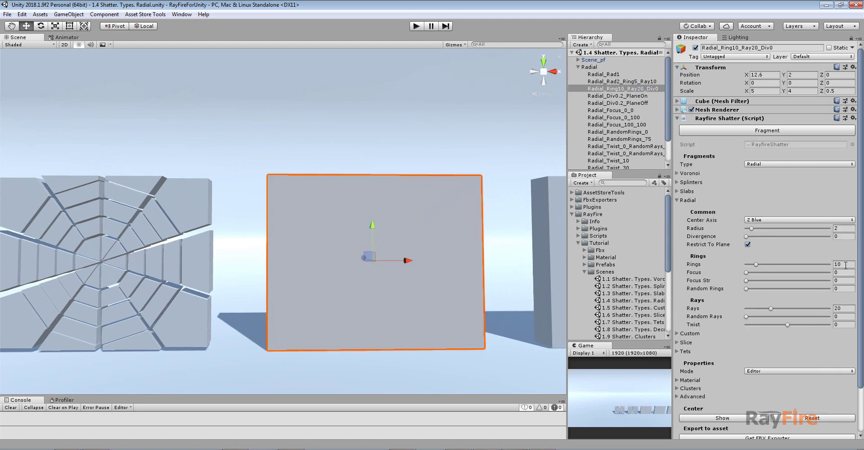
pyautogui.click(845, 265)
pyautogui.click(844, 308)
pyautogui.click(743, 131)
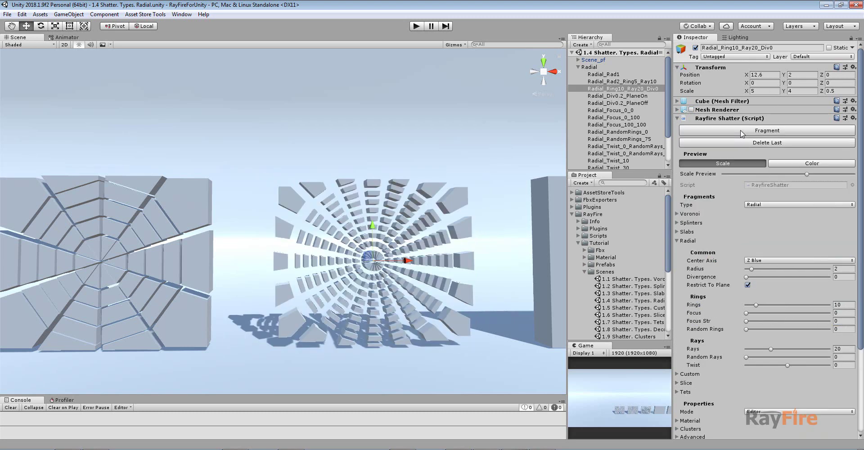
pyautogui.click(744, 174)
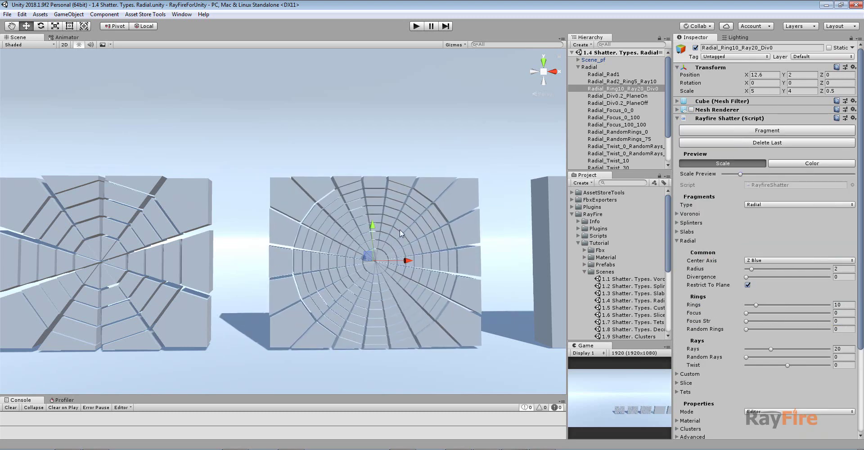
pyautogui.moveTo(434, 204); pyautogui.dragTo(362, 199, button='middle')
pyautogui.scroll(6, 333, 228)
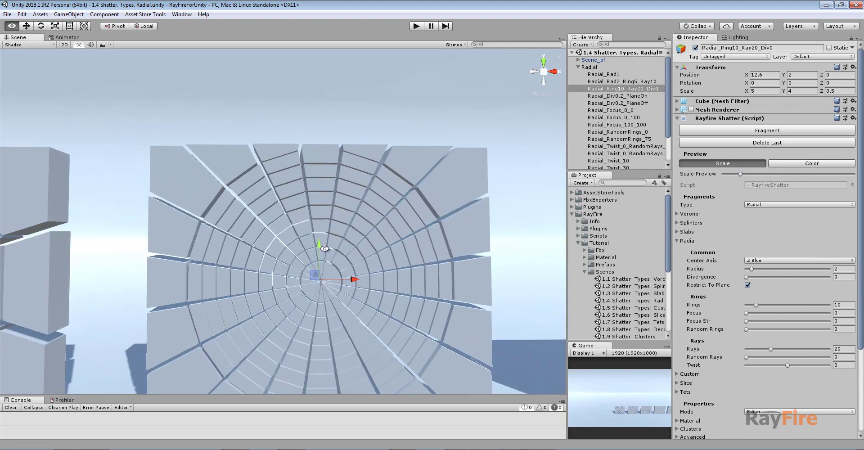
pyautogui.keyDown('alt'); pyautogui.moveTo(324, 248); pyautogui.dragTo(286, 238); pyautogui.keyUp('alt')
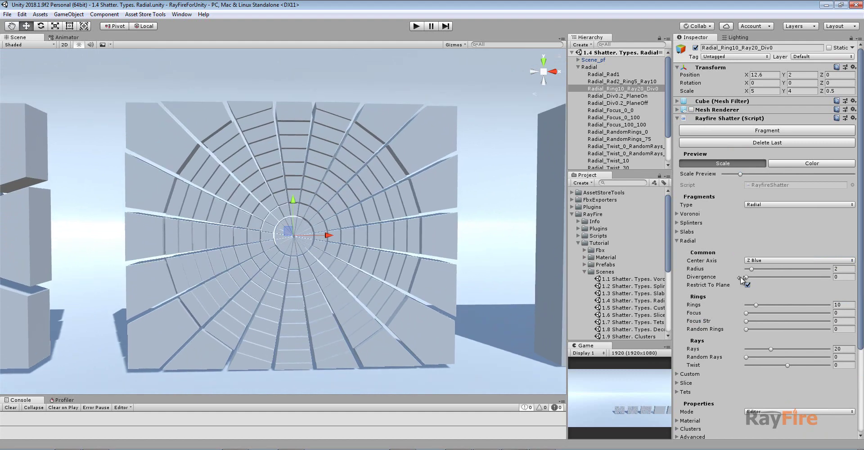
# Try out the Divergence setting on Radial_Ring10_Ray20_Div0 and bring it back to its minimum.
pyautogui.click(848, 275)
pyautogui.click(813, 277)
pyautogui.moveTo(829, 279); pyautogui.dragTo(713, 278)
# Fragment the Radial_Div0.2_PlaneOn wall and lower its Scale Preview to narrow the gaps.
pyautogui.doubleClick(612, 96)
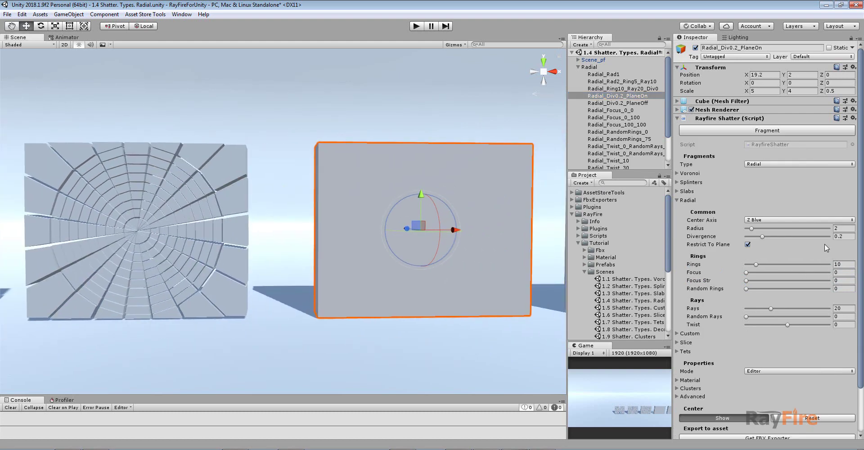
pyautogui.click(743, 130)
pyautogui.moveTo(739, 174)
pyautogui.mouseDown()
pyautogui.moveTo(729, 175)
pyautogui.moveTo(737, 177)
pyautogui.mouseUp()
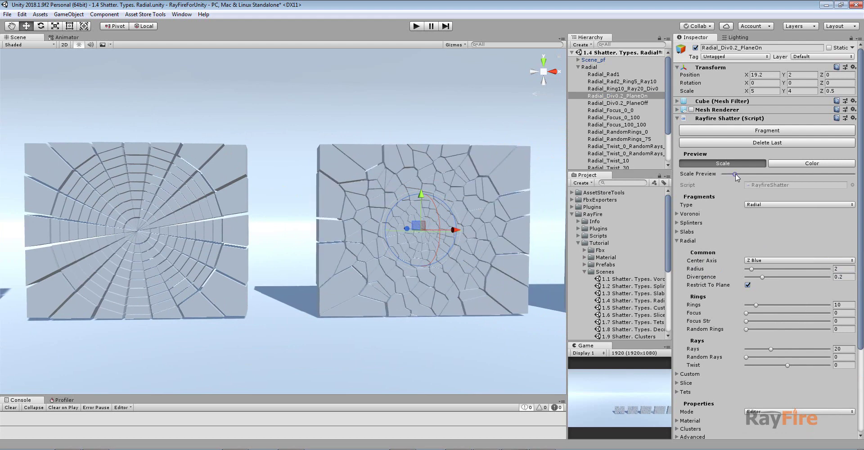
# Examine the diverged fragments of Radial_Div0.2_PlaneOn up close and compare them with the regular web on the neighbouring wall.
pyautogui.keyDown('alt'); pyautogui.moveTo(472, 223); pyautogui.dragTo(444, 223); pyautogui.keyUp('alt')
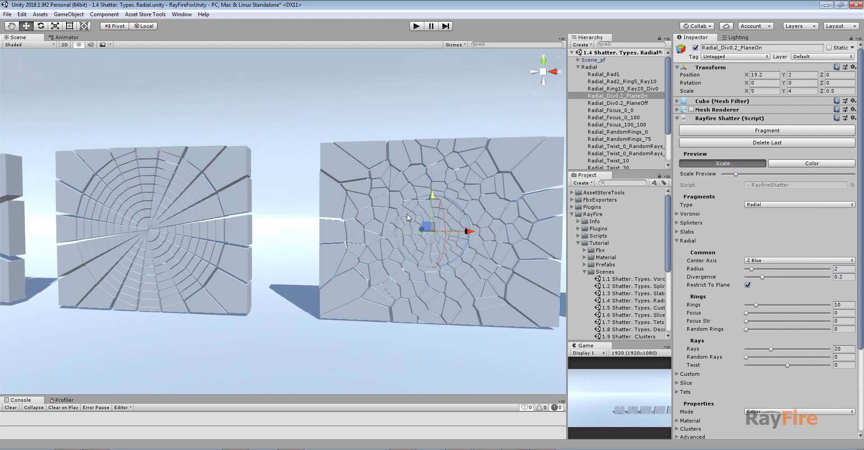
pyautogui.scroll(5, 453, 217)
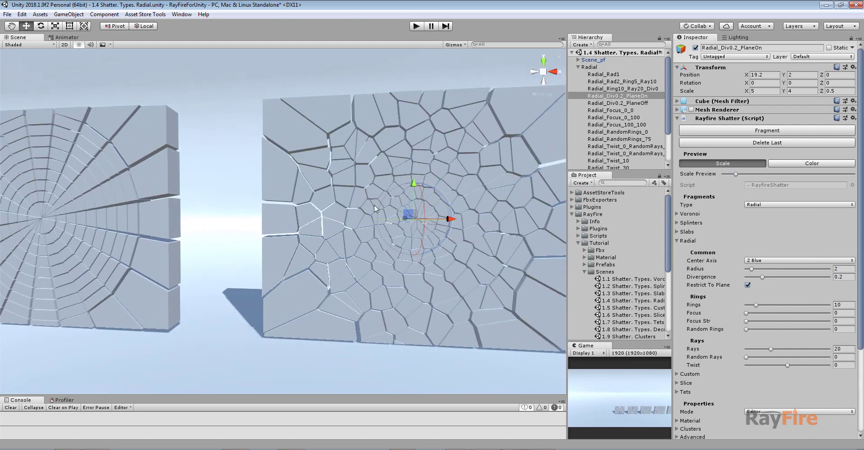
pyautogui.scroll(-3, 388, 227)
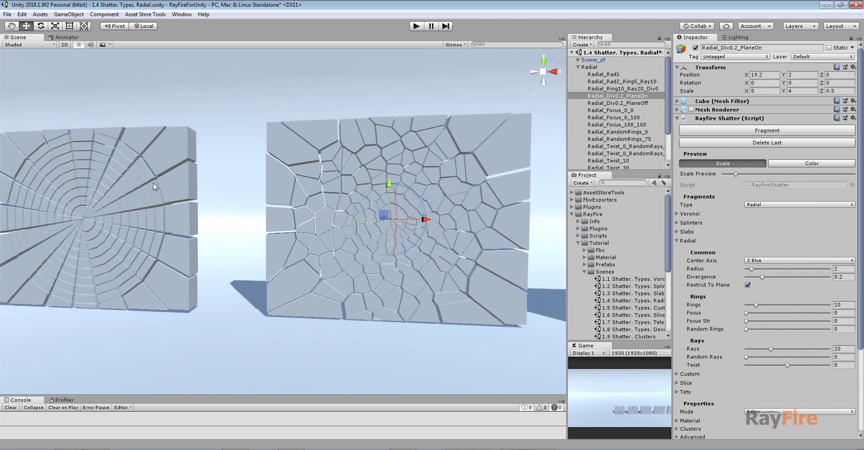
pyautogui.scroll(-3, 506, 236)
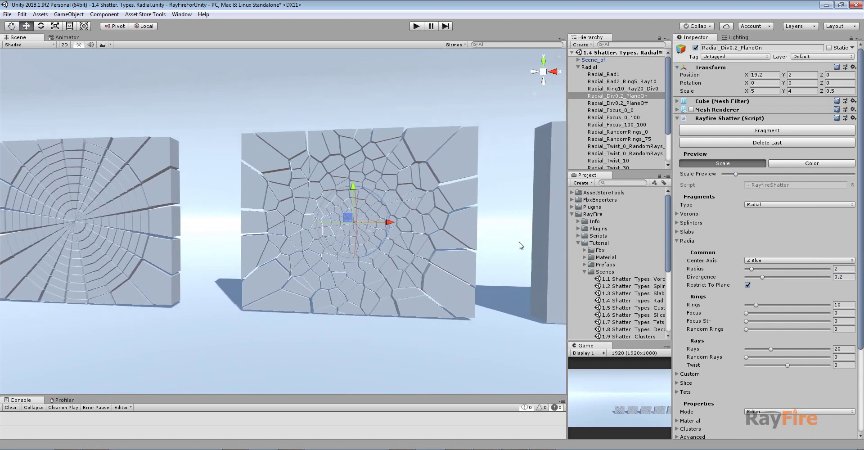
pyautogui.scroll(5, 295, 182)
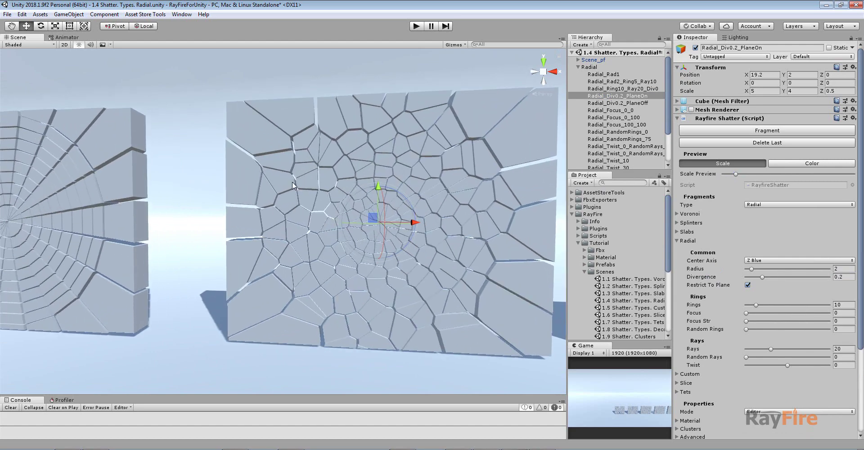
pyautogui.moveTo(295, 182)
pyautogui.keyDown('alt'); pyautogui.mouseDown()
pyautogui.moveTo(315, 176)
pyautogui.moveTo(330, 138)
pyautogui.moveTo(293, 178)
pyautogui.mouseUp(); pyautogui.keyUp('alt')
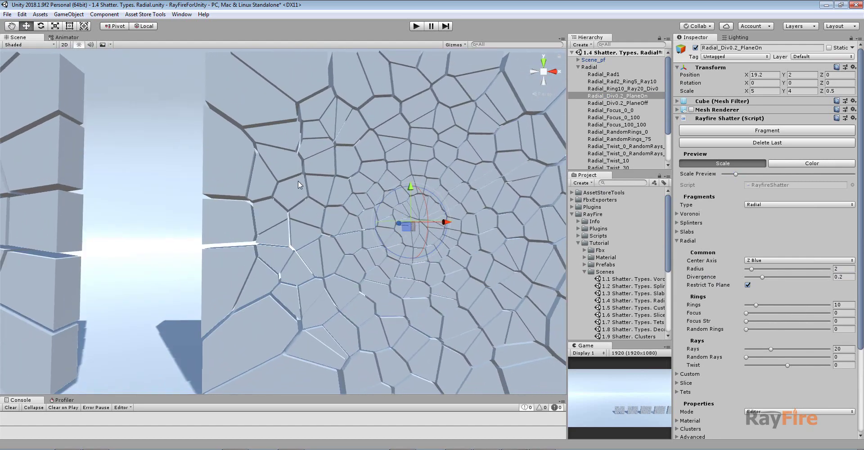
pyautogui.scroll(2, 295, 180)
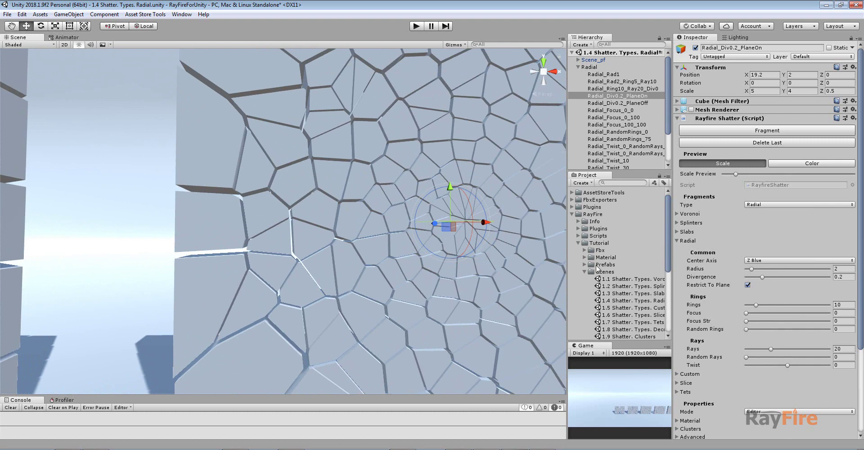
pyautogui.scroll(3, 336, 204)
pyautogui.keyDown('alt'); pyautogui.moveTo(336, 204); pyautogui.dragTo(498, 243); pyautogui.keyUp('alt')
pyautogui.scroll(-2, 353, 219)
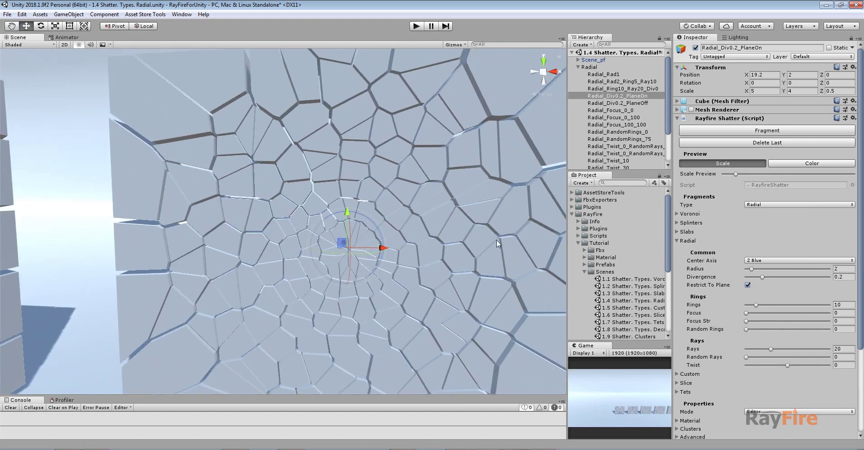
# Raise the Scale Preview of Radial_Div0.2_PlaneOn and inspect how its cuts run through the wall's thickness, with nothing selected.
pyautogui.moveTo(741, 175); pyautogui.dragTo(754, 174)
pyautogui.moveTo(408, 156); pyautogui.dragTo(373, 194, button='middle')
pyautogui.keyDown('alt'); pyautogui.moveTo(373, 197); pyautogui.dragTo(259, 327); pyautogui.keyUp('alt')
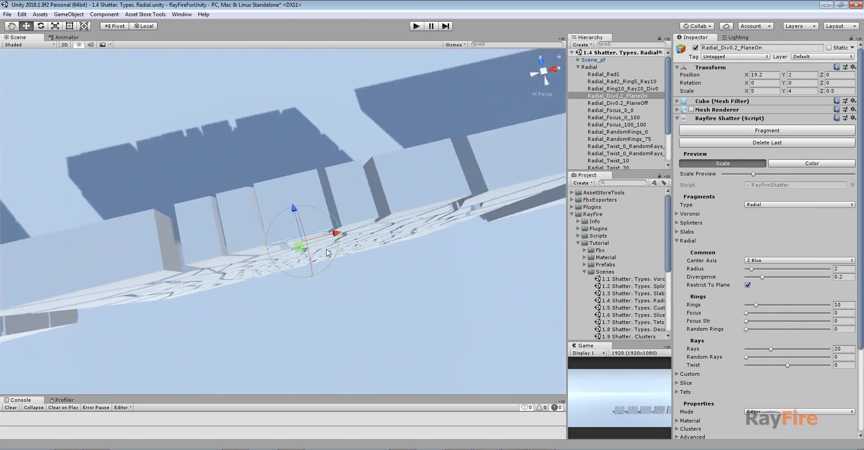
pyautogui.keyDown('alt'); pyautogui.moveTo(402, 259); pyautogui.dragTo(239, 160); pyautogui.keyUp('alt')
pyautogui.click(239, 161)
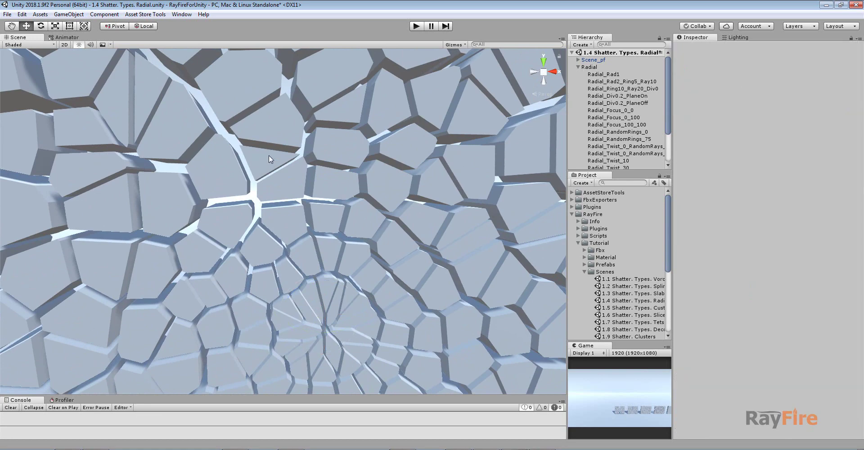
pyautogui.moveTo(269, 155); pyautogui.dragTo(304, 146, button='middle')
pyautogui.scroll(-5, 317, 210)
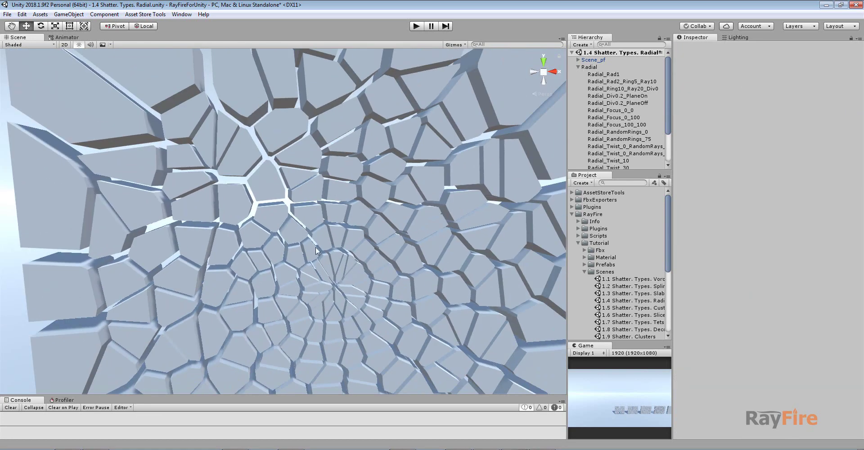
pyautogui.scroll(3, 317, 251)
# Fragment the Radial_Div0.2_PlaneOff wall and lower its Scale Preview to narrow the gaps between the pieces.
pyautogui.click(628, 105)
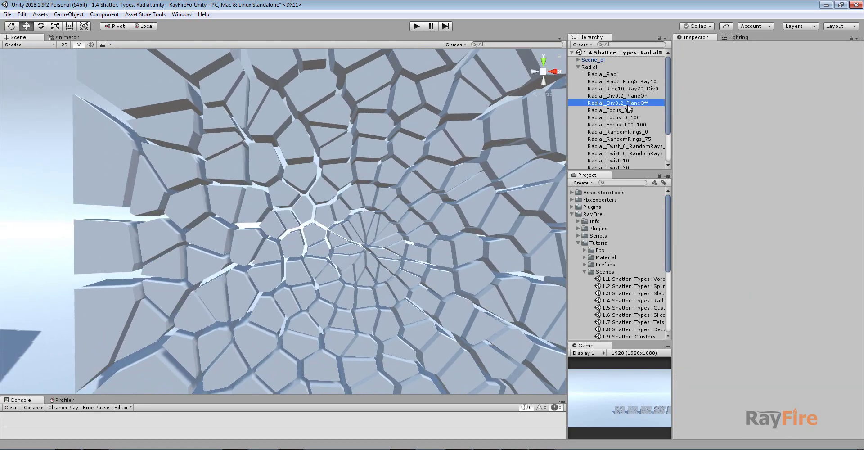
pyautogui.scroll(-5, 500, 204)
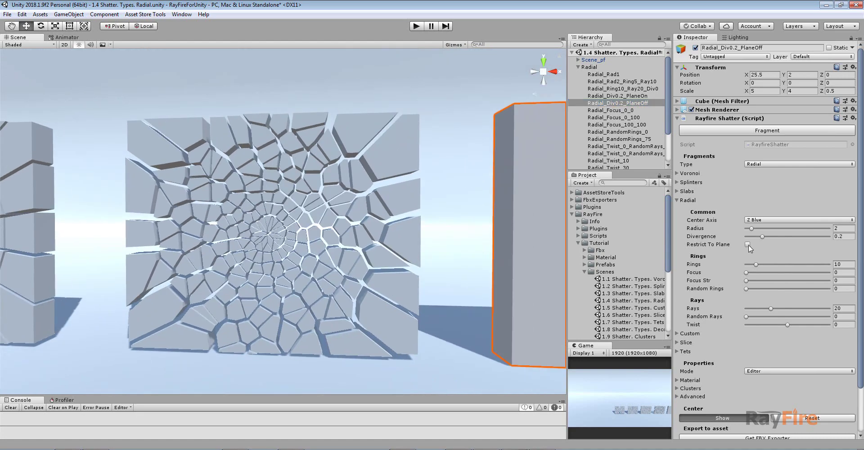
pyautogui.press('f')
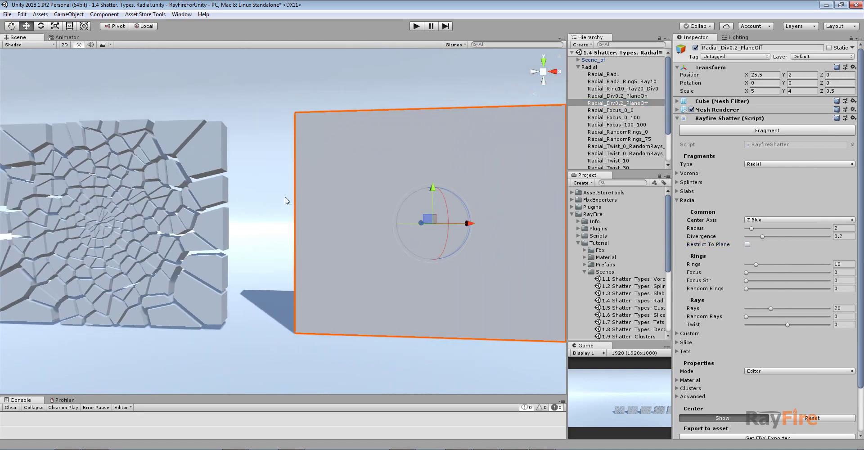
pyautogui.click(770, 131)
pyautogui.moveTo(807, 173); pyautogui.dragTo(759, 175)
# Inspect how the cuts of Radial_Div0.2_PlaneOff run through the wall's thickness and compare them with the neighbouring Radial_Div0.2_PlaneOn wall.
pyautogui.keyDown('alt'); pyautogui.moveTo(454, 188); pyautogui.dragTo(416, 219); pyautogui.keyUp('alt')
pyautogui.moveTo(363, 130); pyautogui.dragTo(378, 193, button='middle')
pyautogui.keyDown('alt'); pyautogui.moveTo(371, 191); pyautogui.dragTo(361, 223); pyautogui.keyUp('alt')
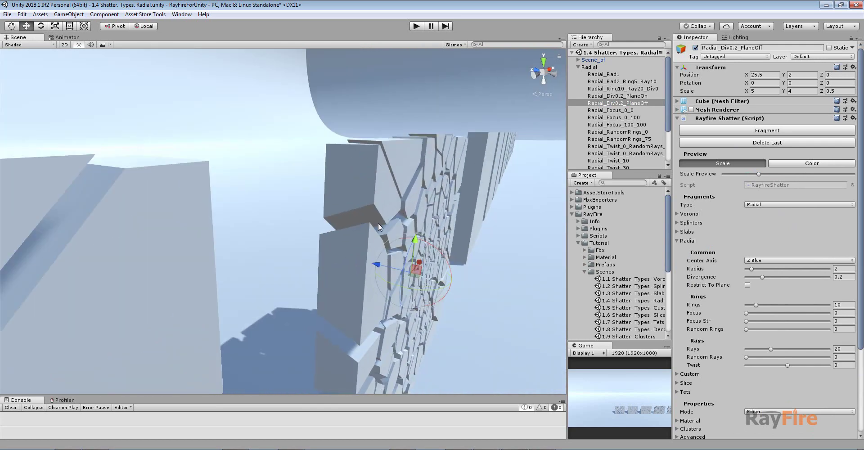
pyautogui.keyDown('alt'); pyautogui.moveTo(466, 233); pyautogui.dragTo(354, 176); pyautogui.keyUp('alt')
pyautogui.scroll(-6, 354, 176)
pyautogui.moveTo(446, 227); pyautogui.dragTo(356, 149, button='middle')
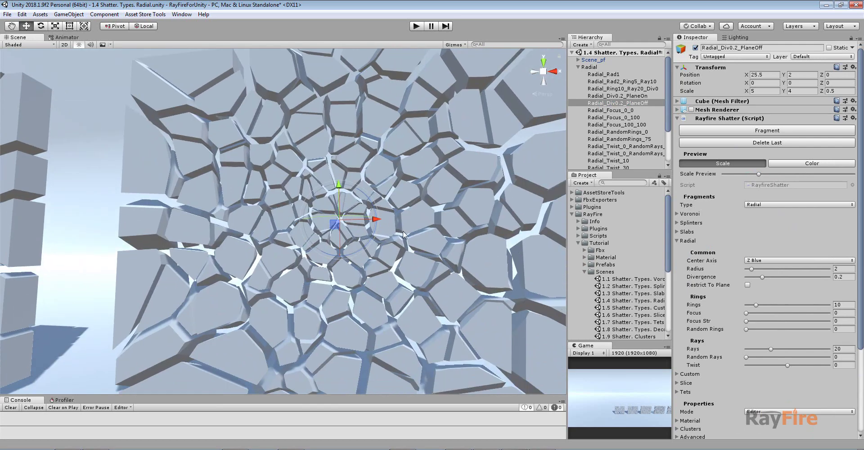
pyautogui.keyDown('alt'); pyautogui.moveTo(471, 238); pyautogui.dragTo(467, 260); pyautogui.keyUp('alt')
pyautogui.scroll(-3, 358, 239)
pyautogui.moveTo(72, 225); pyautogui.dragTo(420, 231, button='middle')
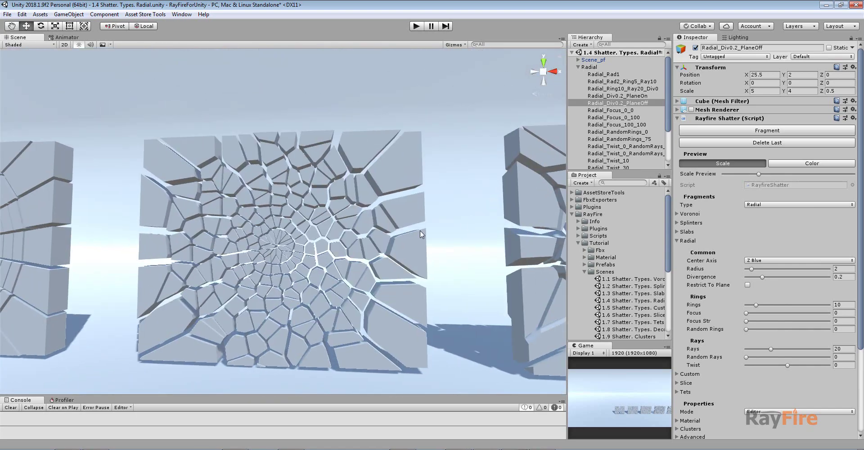
pyautogui.keyDown('alt'); pyautogui.moveTo(221, 198); pyautogui.dragTo(277, 203); pyautogui.keyUp('alt')
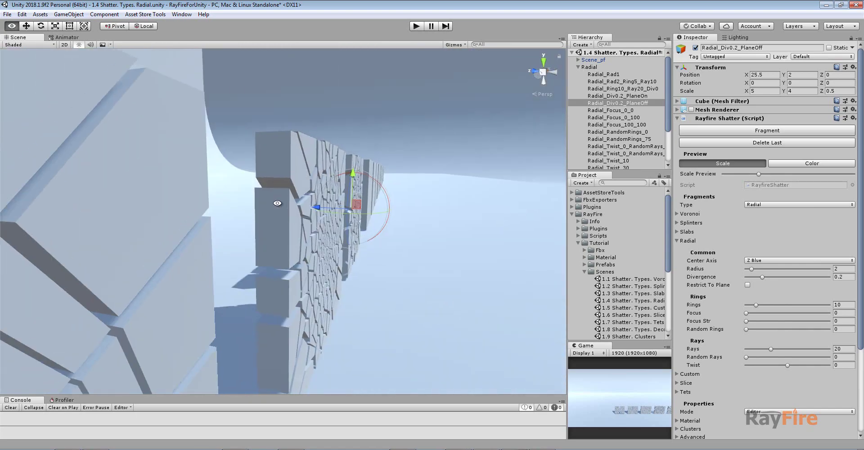
pyautogui.moveTo(261, 212); pyautogui.dragTo(263, 150, button='middle')
pyautogui.keyDown('alt'); pyautogui.moveTo(329, 136); pyautogui.dragTo(515, 175); pyautogui.keyUp('alt')
# Select the Radial_Focus_0_0 wall and bring it into view to review its Rings settings.
pyautogui.click(623, 111)
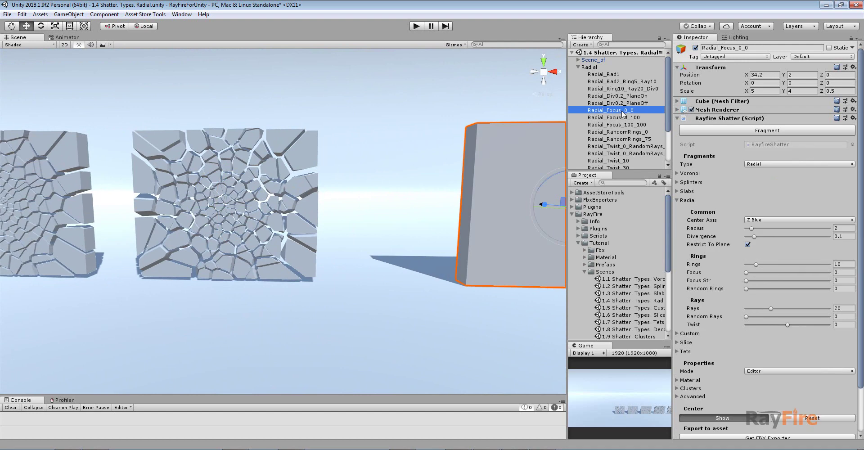
pyautogui.scroll(-3, 288, 210)
pyautogui.moveTo(561, 238); pyautogui.dragTo(532, 236, button='middle')
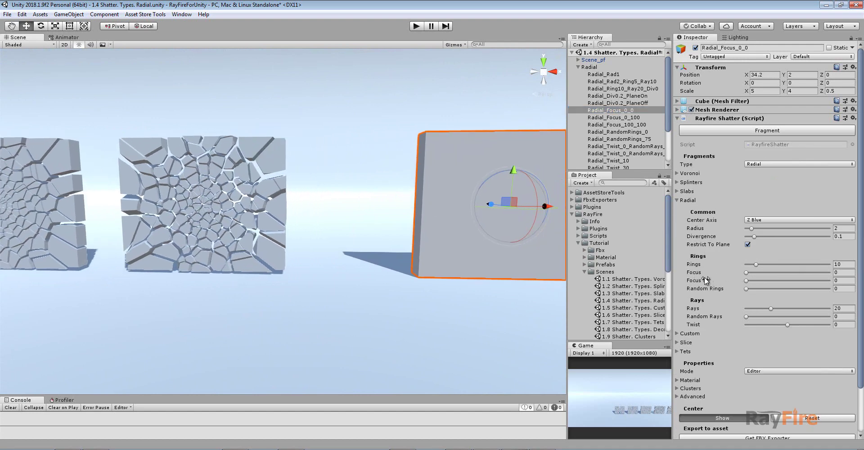
pyautogui.press('f')
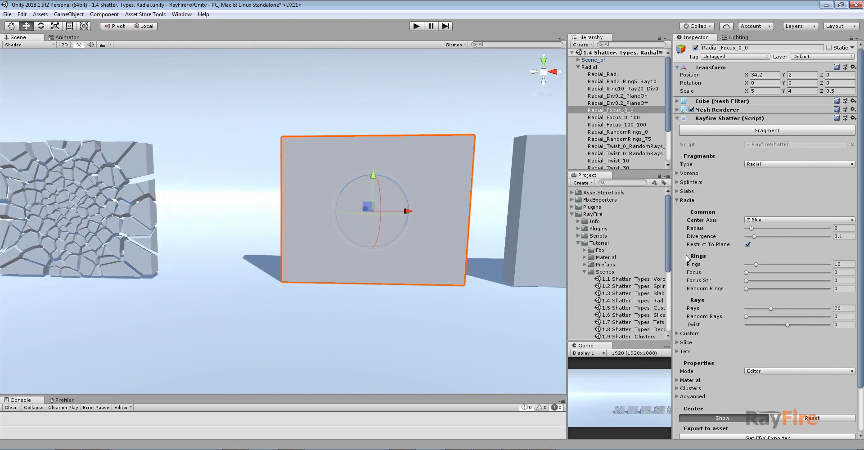
pyautogui.moveTo(436, 189)
pyautogui.mouseDown(button='middle')
pyautogui.moveTo(393, 191)
pyautogui.moveTo(439, 196)
pyautogui.mouseUp(button='middle')
pyautogui.scroll(-3, 401, 188)
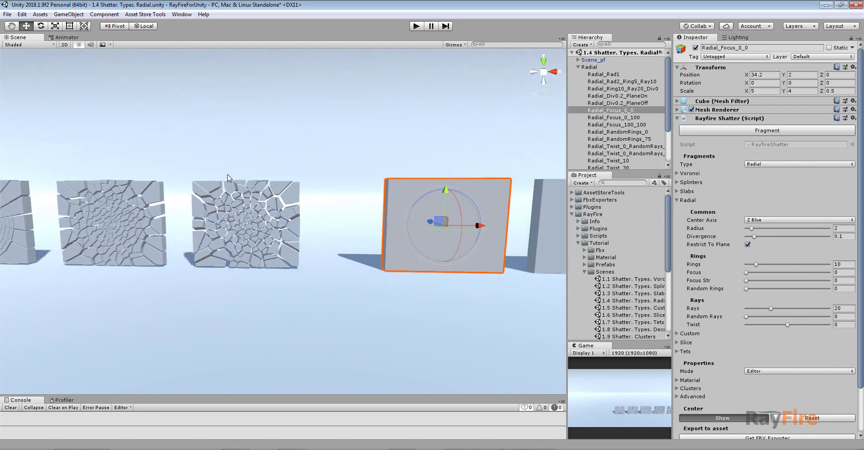
# Return to the fragmented Radial_Ring10_Ray20_Div0 wall, examine its ring spacing up close and select the wall object itself.
pyautogui.scroll(-3, 400, 187)
pyautogui.moveTo(315, 182); pyautogui.dragTo(504, 200, button='middle')
pyautogui.click(219, 228)
pyautogui.scroll(3, 220, 228)
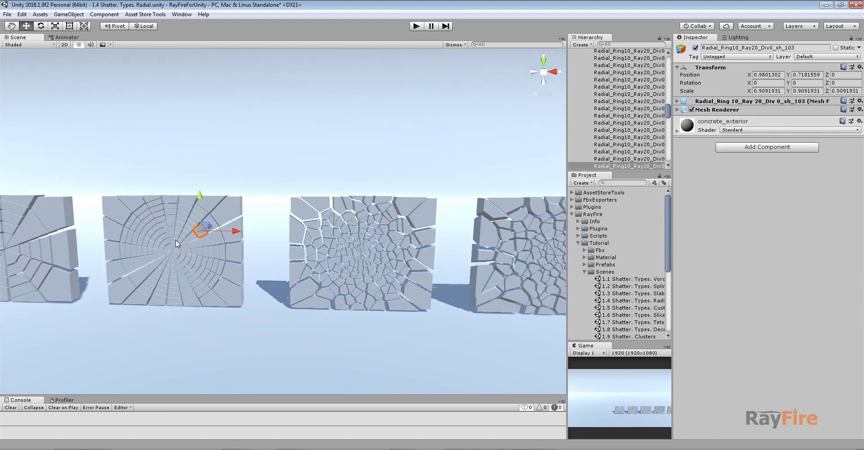
pyautogui.moveTo(219, 230); pyautogui.dragTo(384, 214, button='middle')
pyautogui.scroll(2, 383, 214)
pyautogui.scroll(2, 384, 213)
pyautogui.keyDown('alt'); pyautogui.moveTo(410, 245); pyautogui.dragTo(419, 219); pyautogui.keyUp('alt')
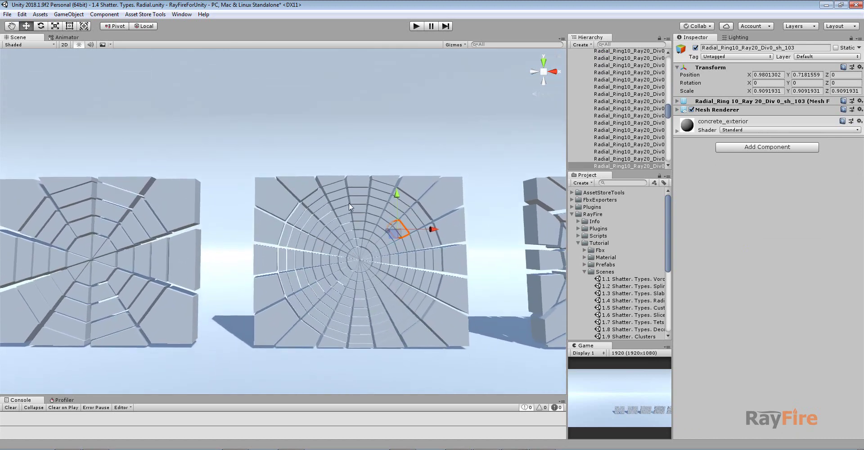
pyautogui.scroll(2, 333, 239)
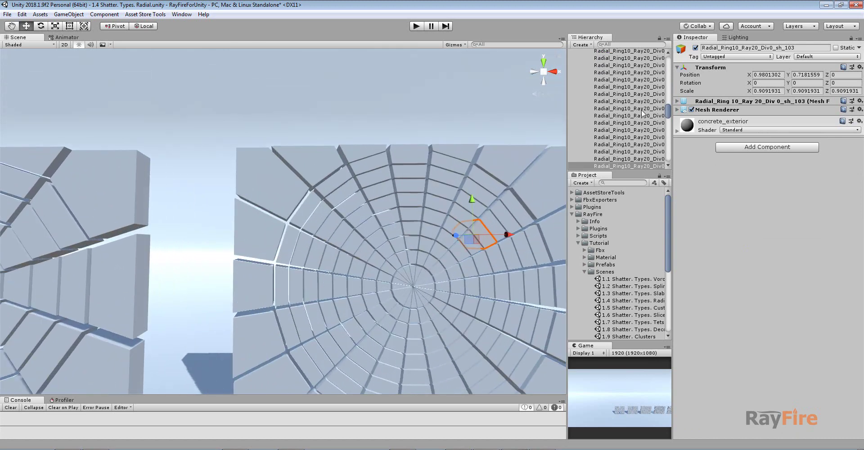
pyautogui.scroll(15, 643, 112)
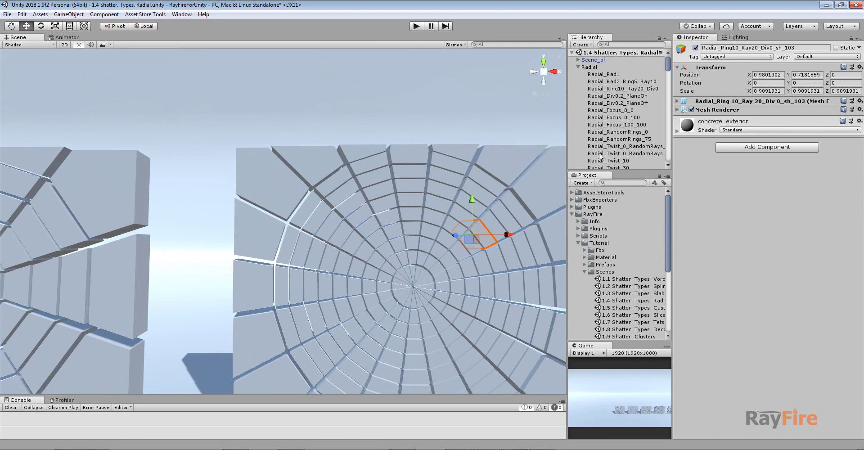
pyautogui.doubleClick(623, 89)
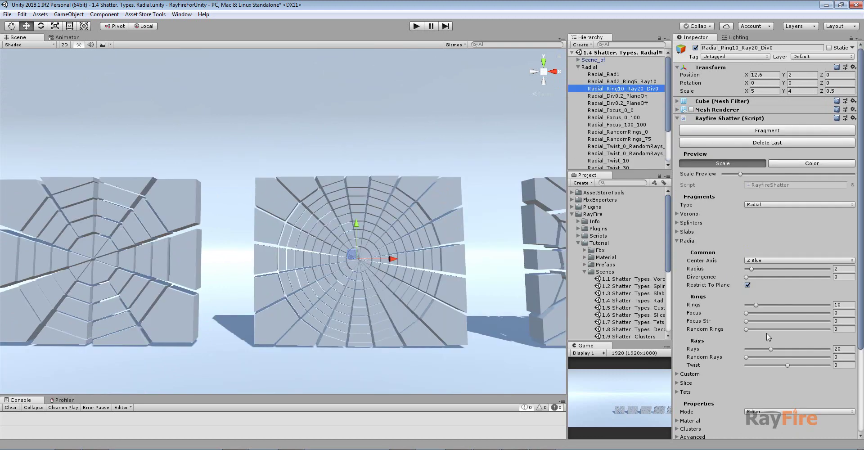
# Point out the Focus and Focus Str values of Radial_Ring10_Ray20_Div0 and study the distances between its rings.
pyautogui.click(836, 313)
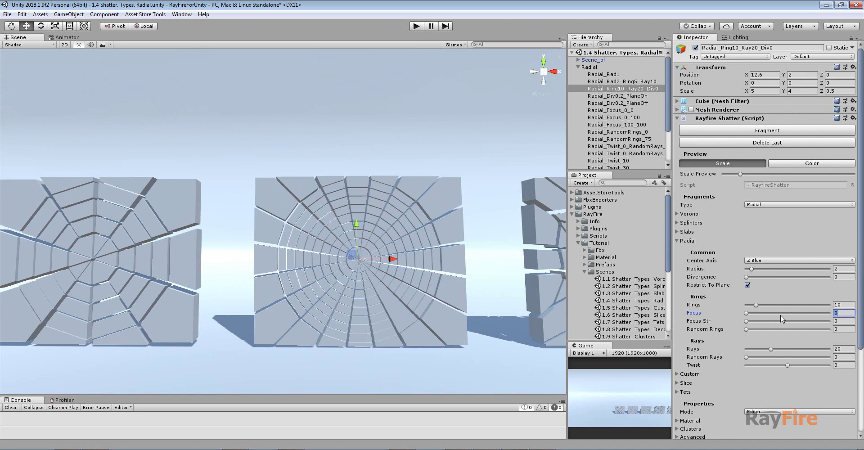
pyautogui.click(840, 320)
pyautogui.scroll(3, 330, 238)
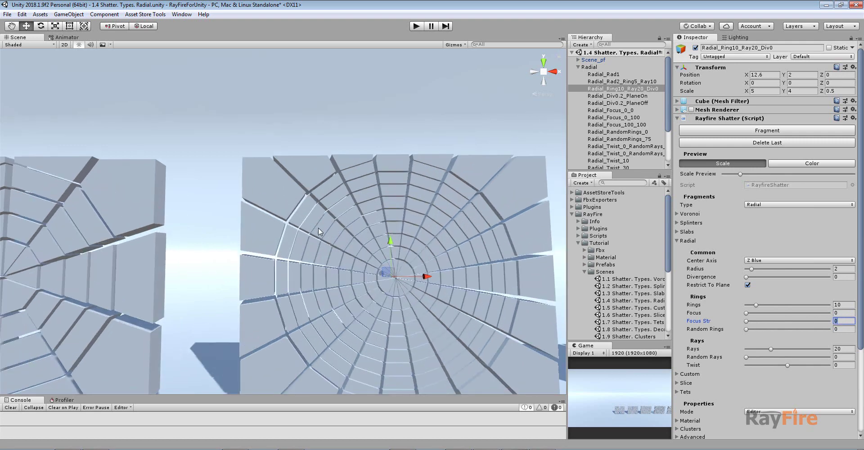
pyautogui.scroll(4, 328, 217)
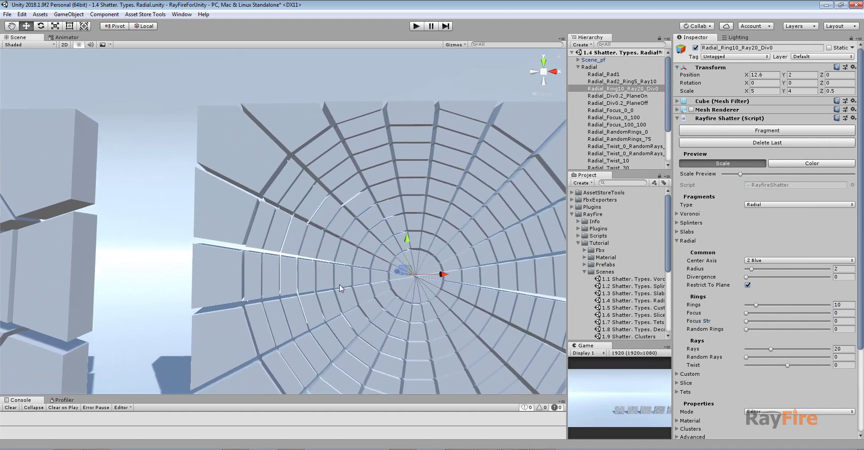
pyautogui.scroll(-5, 418, 280)
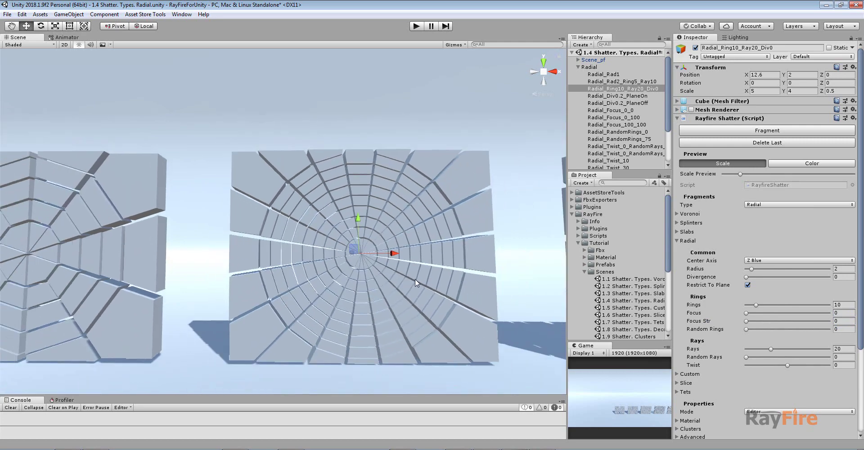
# Fragment the Radial_Focus_0_0 wall and lower its Scale Preview so the fragments sit close together.
pyautogui.scroll(-1, 409, 274)
pyautogui.scroll(-5, 407, 274)
pyautogui.moveTo(390, 266); pyautogui.dragTo(166, 256, button='middle')
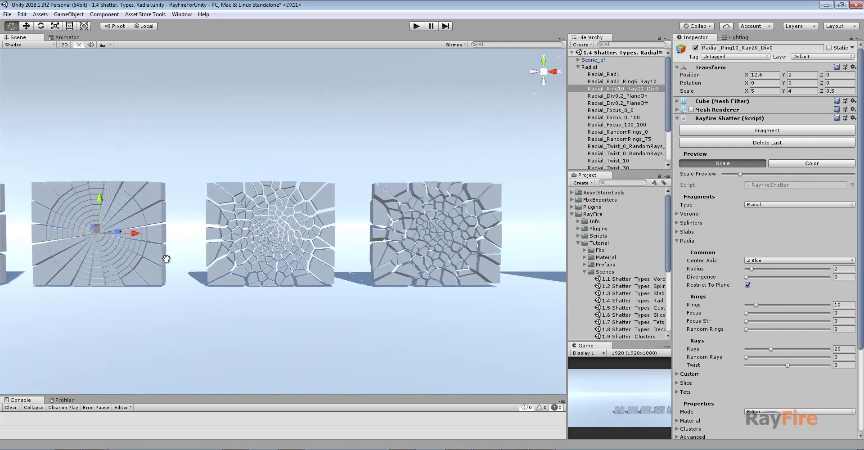
pyautogui.scroll(-9, 385, 248)
pyautogui.moveTo(472, 246); pyautogui.dragTo(366, 238, button='middle')
pyautogui.click(367, 237)
pyautogui.press('f')
pyautogui.press('f')
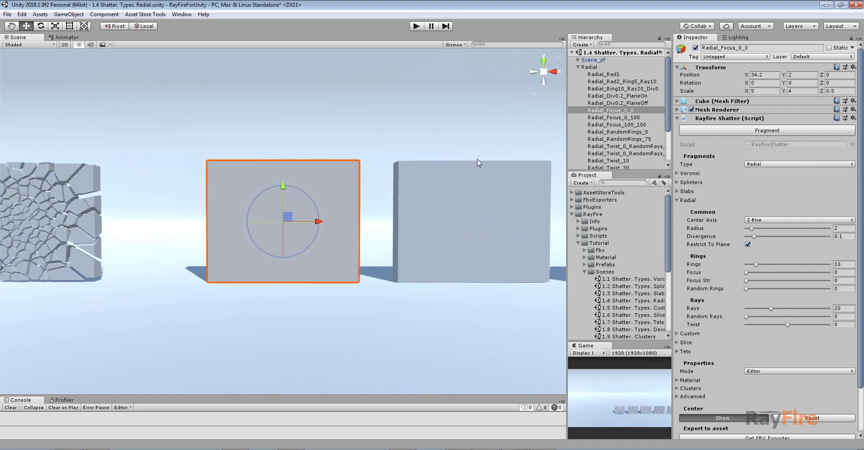
pyautogui.click(760, 130)
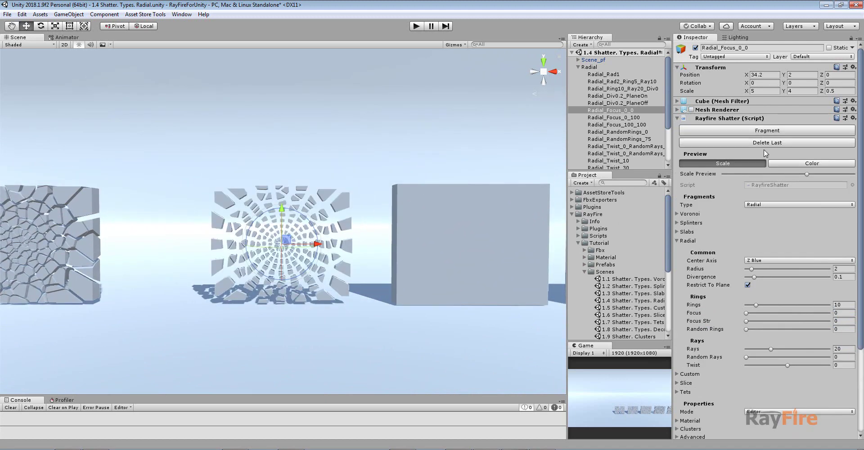
pyautogui.moveTo(760, 174); pyautogui.dragTo(743, 175)
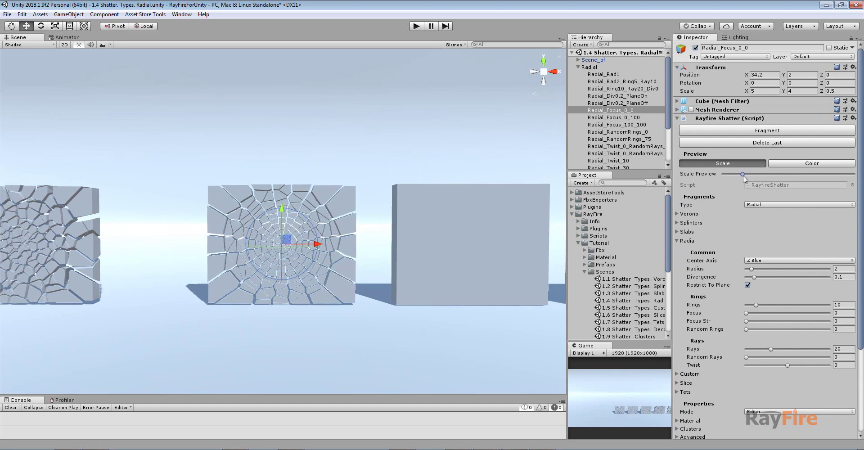
pyautogui.scroll(4, 231, 228)
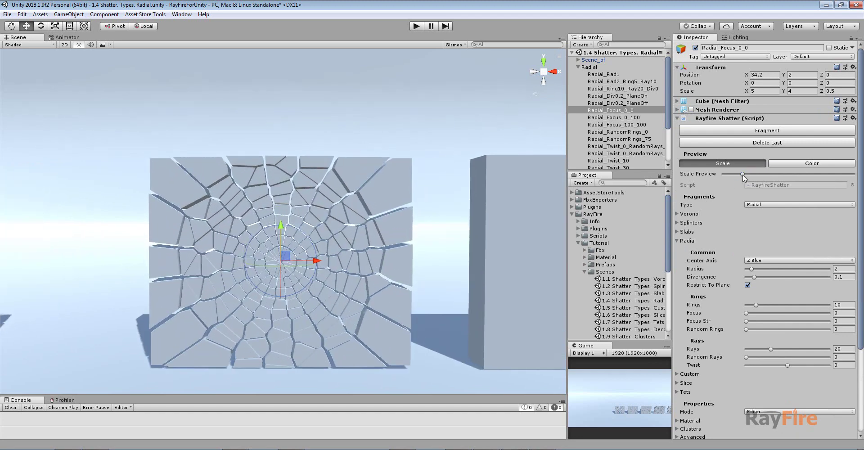
pyautogui.moveTo(742, 174); pyautogui.dragTo(739, 174)
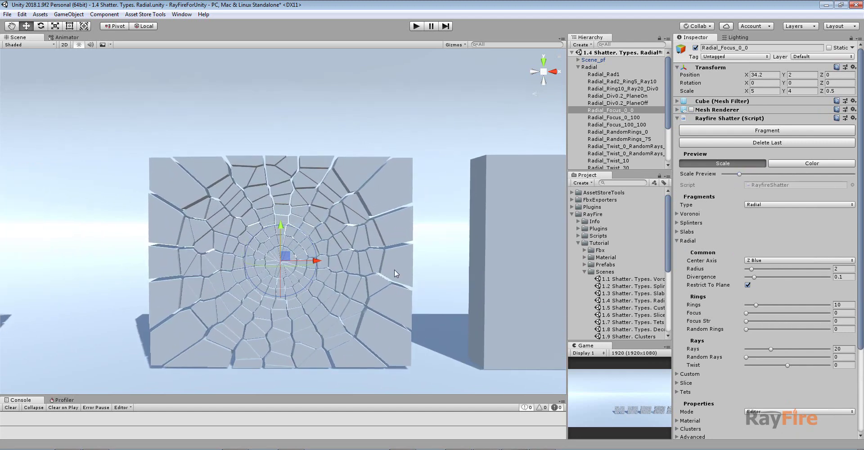
pyautogui.moveTo(378, 254); pyautogui.dragTo(320, 213, button='middle')
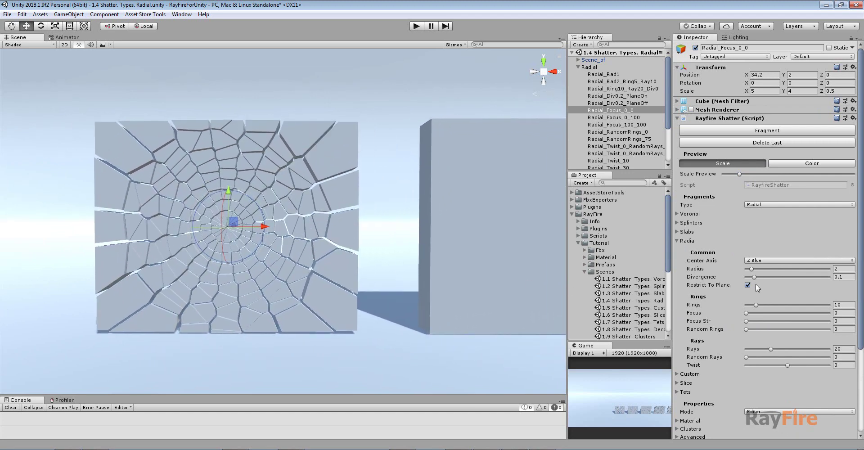
# Fragment the adjacent Radial_Focus_0_100 wall and reduce its Scale Preview to compare it with Radial_Focus_0_0.
pyautogui.click(469, 195)
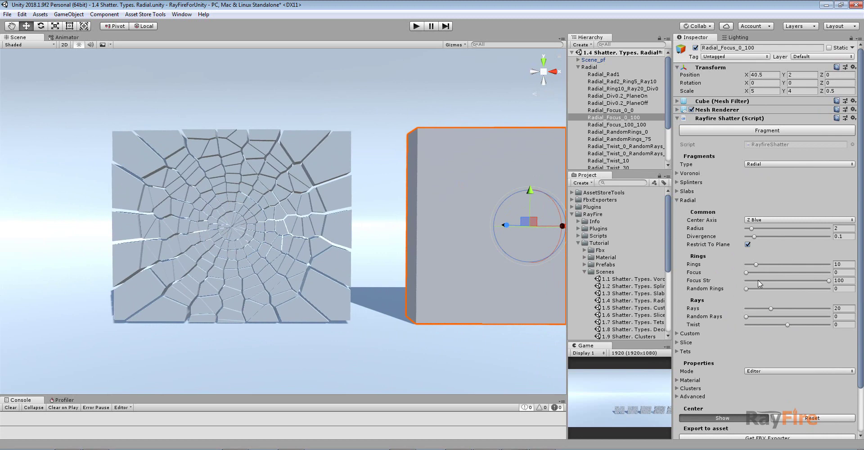
pyautogui.click(836, 282)
pyautogui.moveTo(430, 204); pyautogui.dragTo(362, 211, button='middle')
pyautogui.scroll(-2, 363, 212)
pyautogui.click(693, 132)
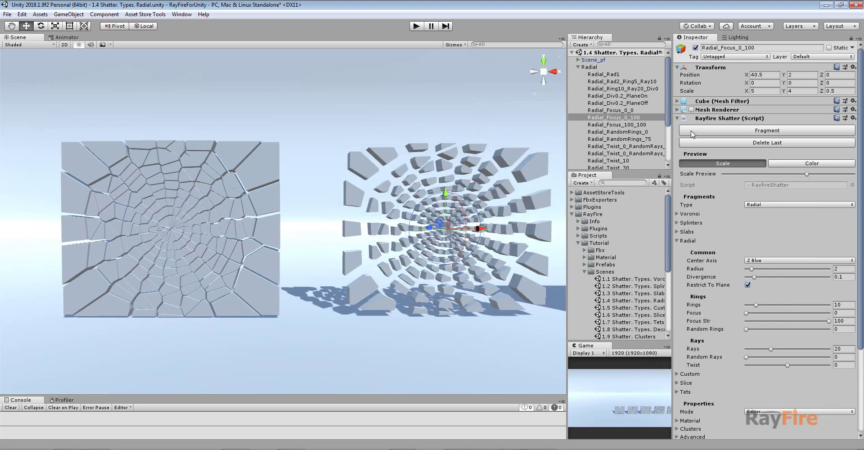
pyautogui.moveTo(447, 165); pyautogui.dragTo(378, 165, button='middle')
pyautogui.moveTo(723, 174); pyautogui.dragTo(736, 169)
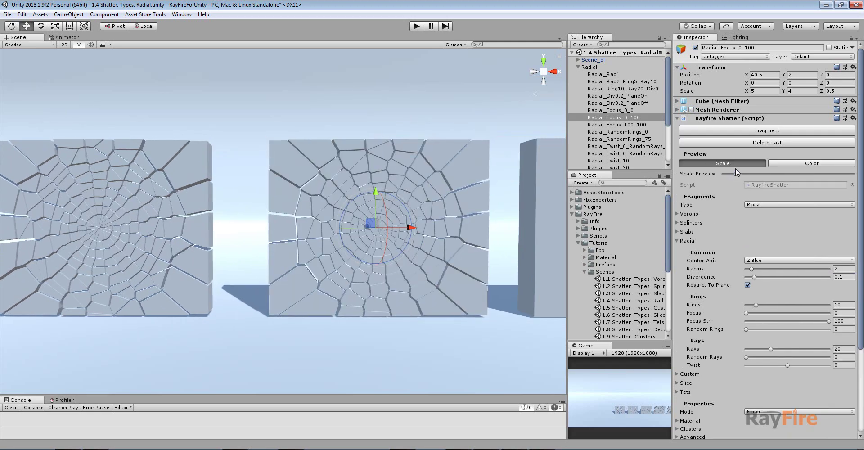
# Delete the last fragments of both Radial_Focus_0_100 and Radial_Focus_0_0.
pyautogui.click(750, 142)
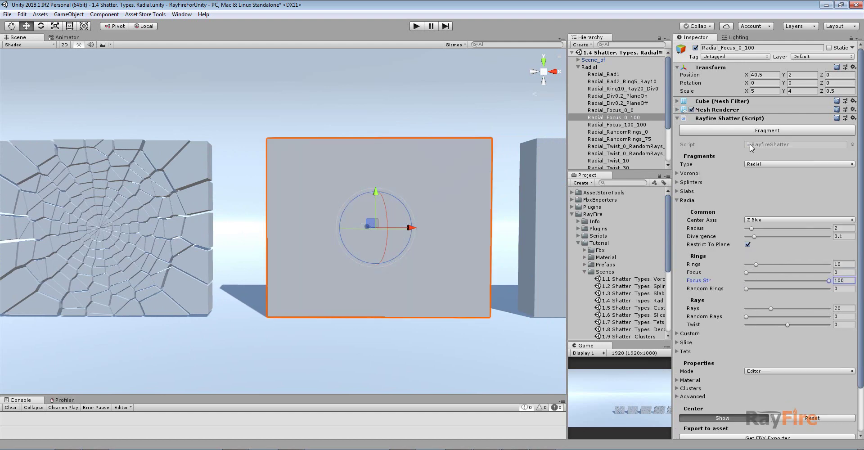
pyautogui.click(638, 117)
pyautogui.click(638, 112)
pyautogui.click(751, 142)
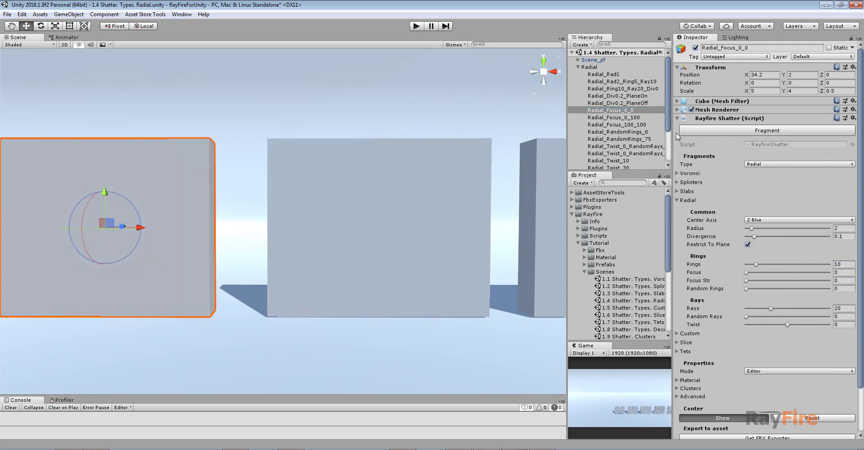
# Set Divergence to 0 on Radial_Focus_0_0 and Radial_Focus_0_100 together, and fragment Radial_Focus_0_0 again.
pyautogui.keyDown('shift'); pyautogui.click(437, 189); pyautogui.keyUp('shift')
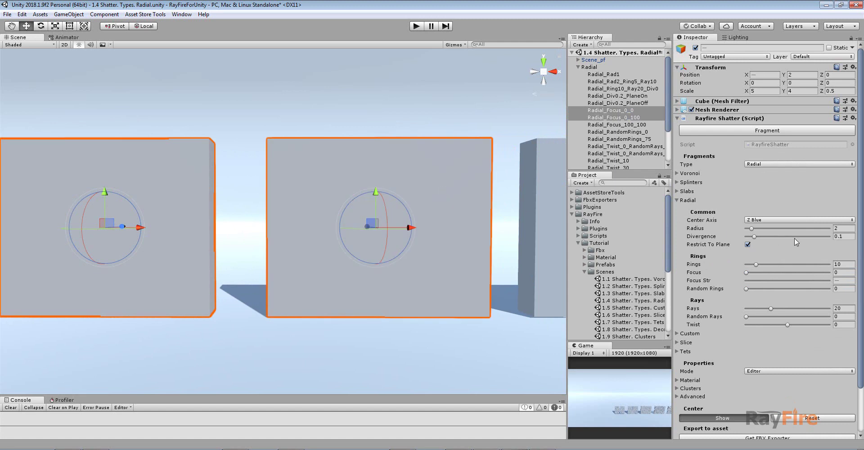
pyautogui.moveTo(754, 236); pyautogui.dragTo(743, 237)
pyautogui.click(238, 219)
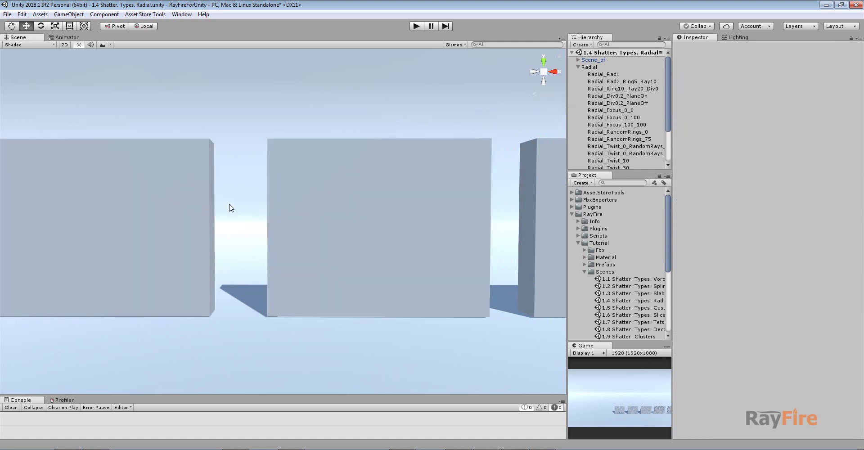
pyautogui.click(171, 198)
pyautogui.click(735, 131)
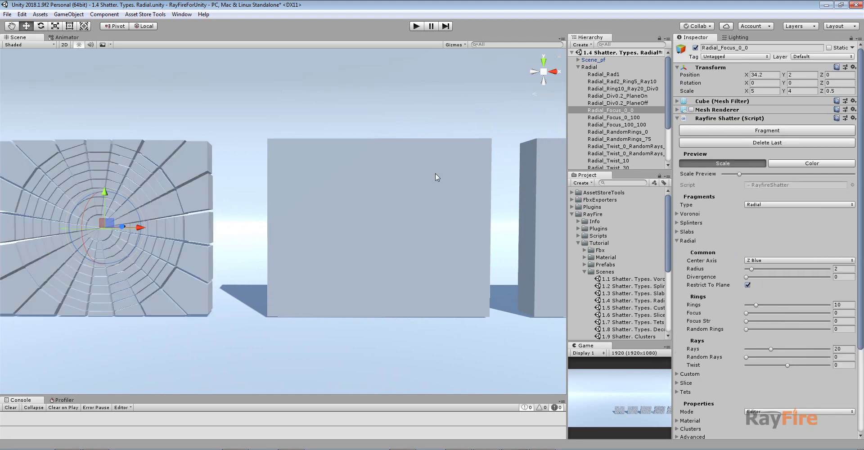
# Fragment the neighbouring Radial_Focus_0_100 wall again and give its fragments a slight Scale Preview gap.
pyautogui.keyDown('alt'); pyautogui.moveTo(436, 178); pyautogui.dragTo(301, 211); pyautogui.keyUp('alt')
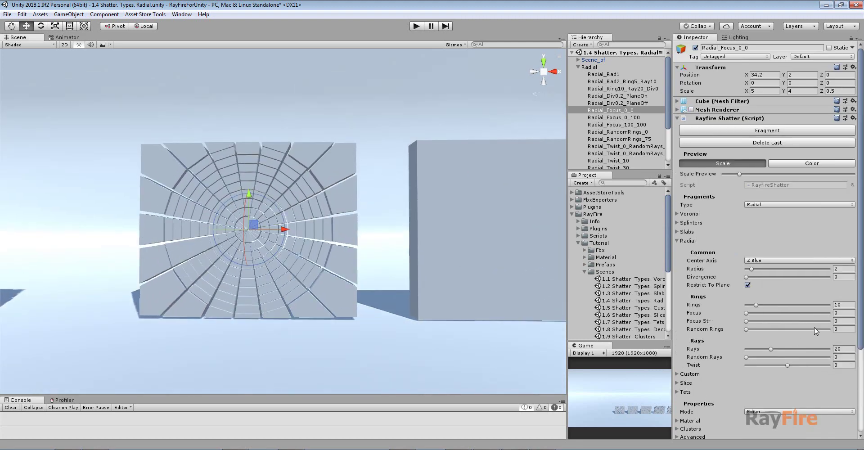
pyautogui.click(512, 255)
pyautogui.press('f')
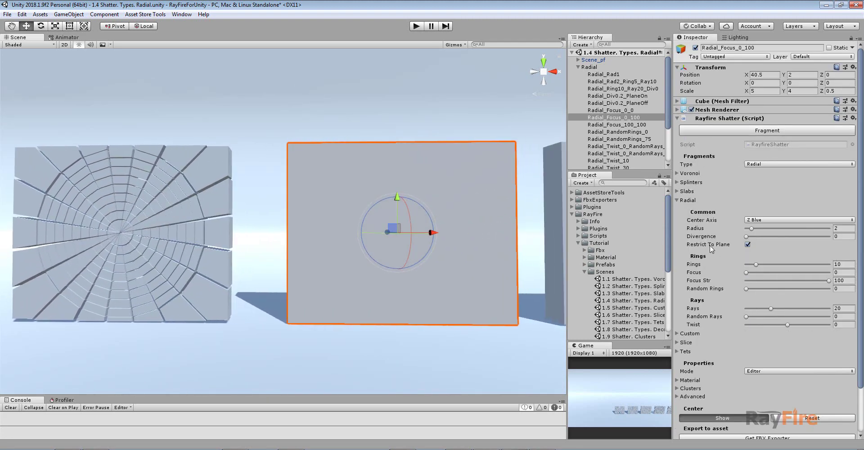
pyautogui.click(846, 282)
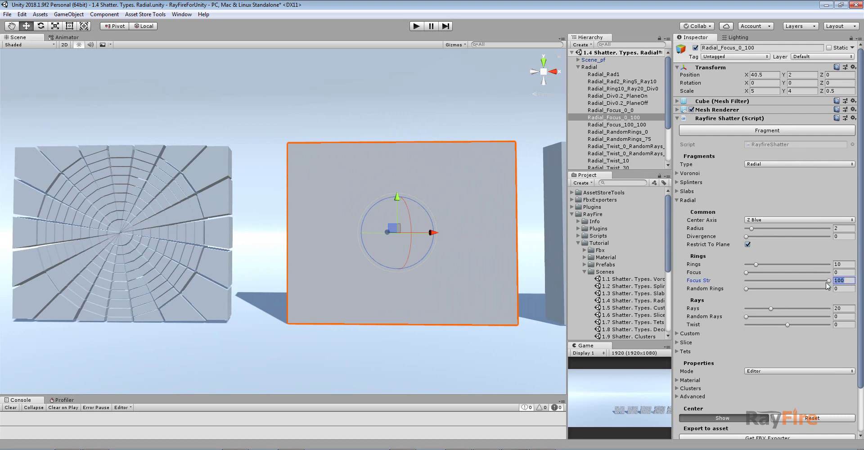
pyautogui.click(749, 273)
pyautogui.click(722, 130)
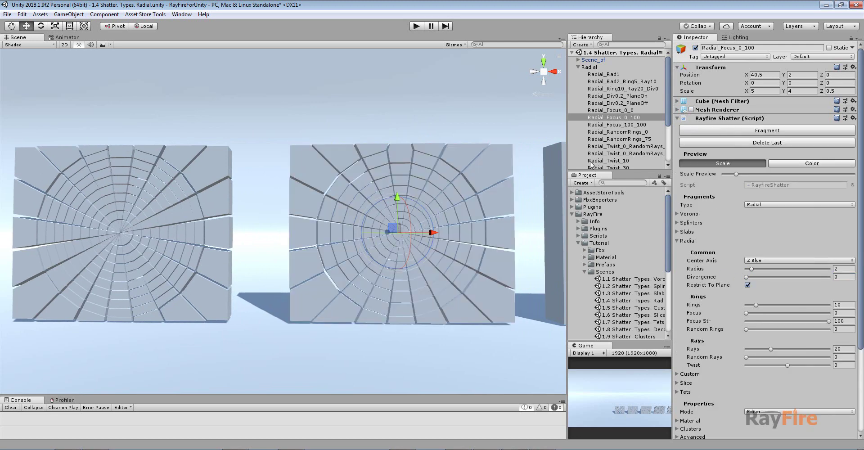
# Examine the ring spacing of Radial_Focus_0_100 up close, selecting one fragment in its outer ring.
pyautogui.scroll(3, 353, 214)
pyautogui.keyDown('alt'); pyautogui.moveTo(385, 242); pyautogui.dragTo(377, 227); pyautogui.keyUp('alt')
pyautogui.scroll(5, 376, 227)
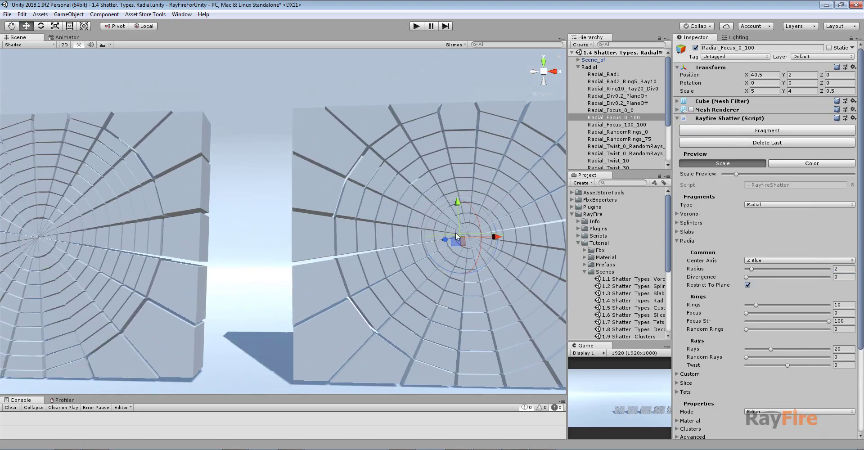
pyautogui.moveTo(463, 239); pyautogui.dragTo(374, 232, button='middle')
pyautogui.scroll(2, 374, 231)
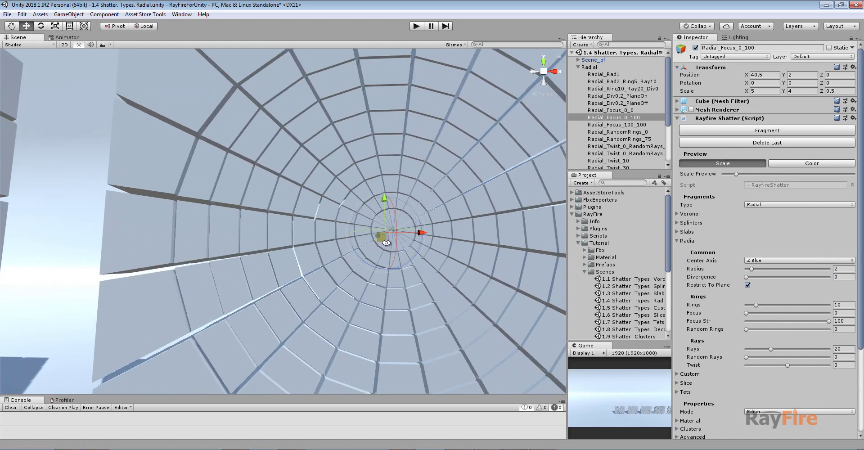
pyautogui.scroll(1, 369, 239)
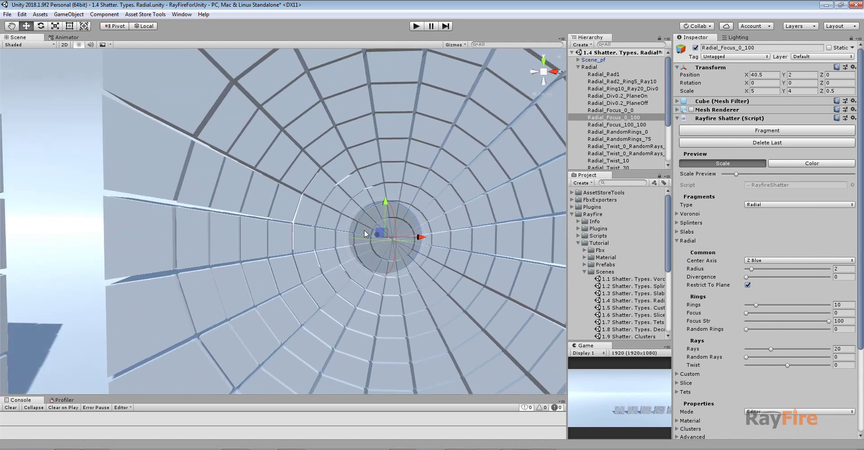
pyautogui.click(184, 236)
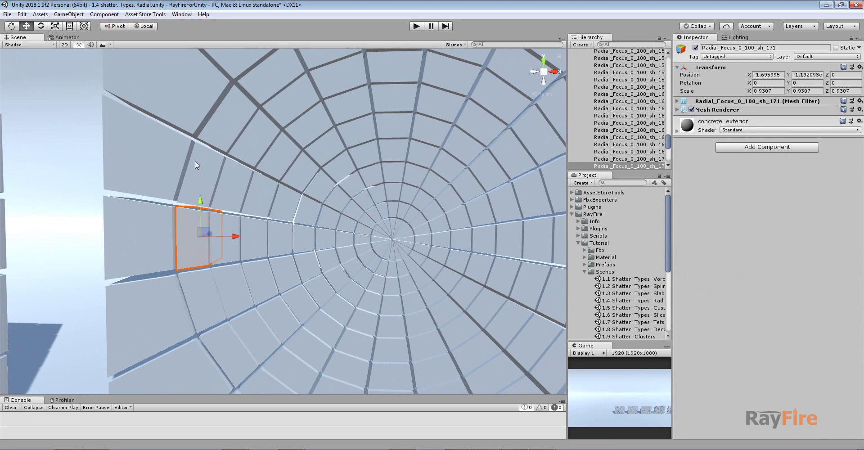
pyautogui.keyDown('alt'); pyautogui.moveTo(195, 160); pyautogui.dragTo(209, 168); pyautogui.keyUp('alt')
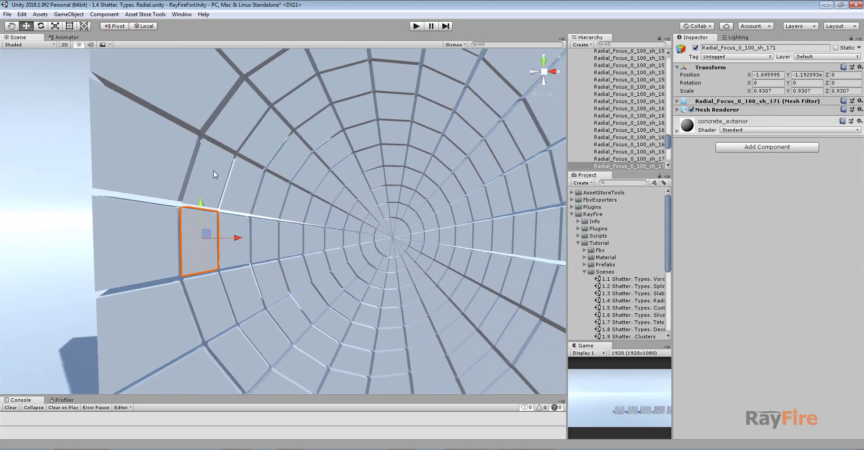
# Collapse the Radial_Focus_0_100_root fragment list and reselect the Radial_Focus_0_100 wall.
pyautogui.scroll(3, 616, 112)
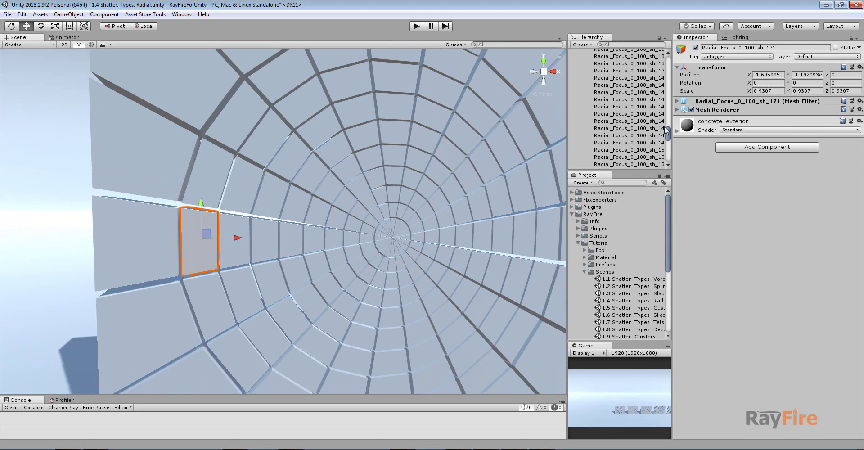
pyautogui.moveTo(668, 127); pyautogui.dragTo(669, 67)
pyautogui.scroll(-4, 577, 150)
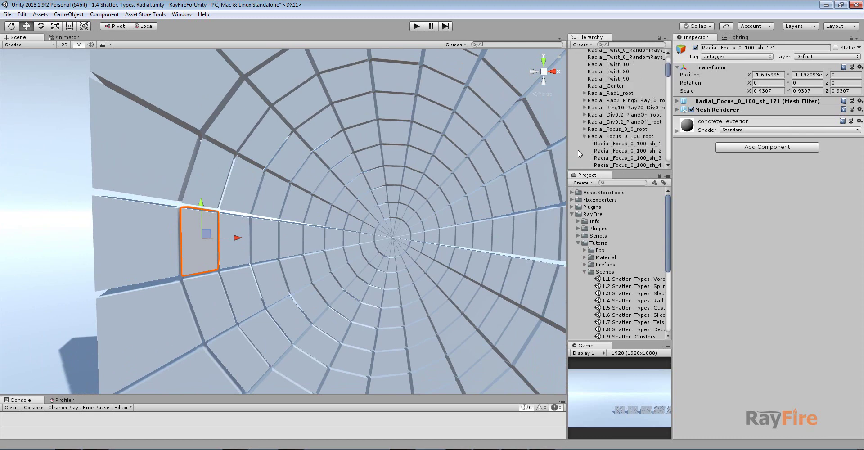
pyautogui.click(585, 137)
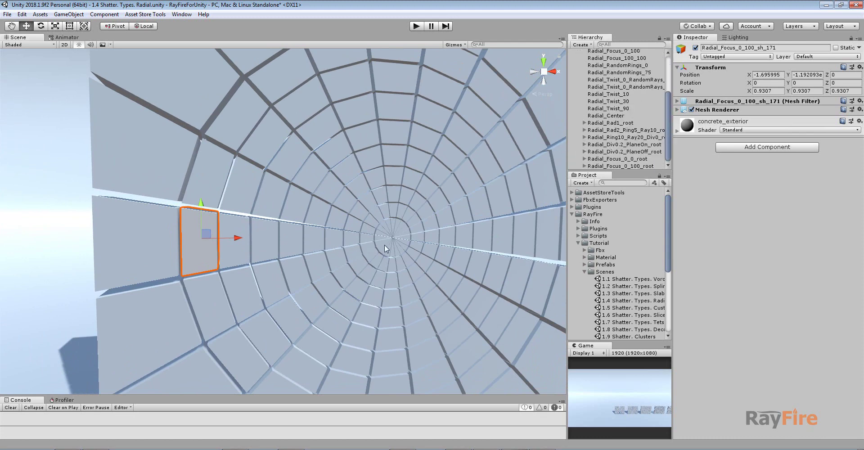
pyautogui.keyDown('alt'); pyautogui.moveTo(387, 249); pyautogui.dragTo(330, 244); pyautogui.keyUp('alt')
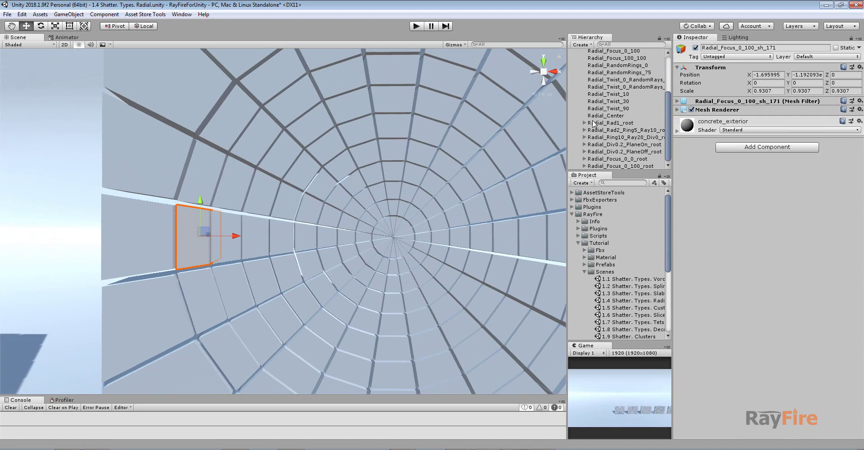
pyautogui.scroll(3, 615, 111)
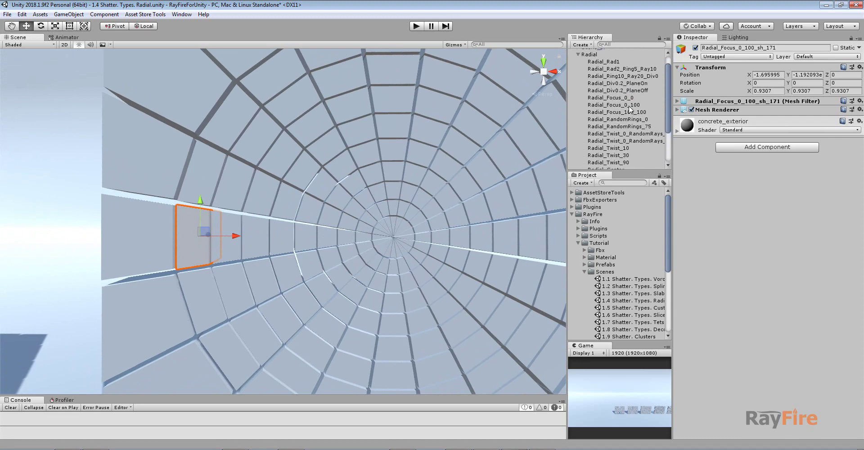
pyautogui.click(635, 105)
pyautogui.scroll(-5, 432, 177)
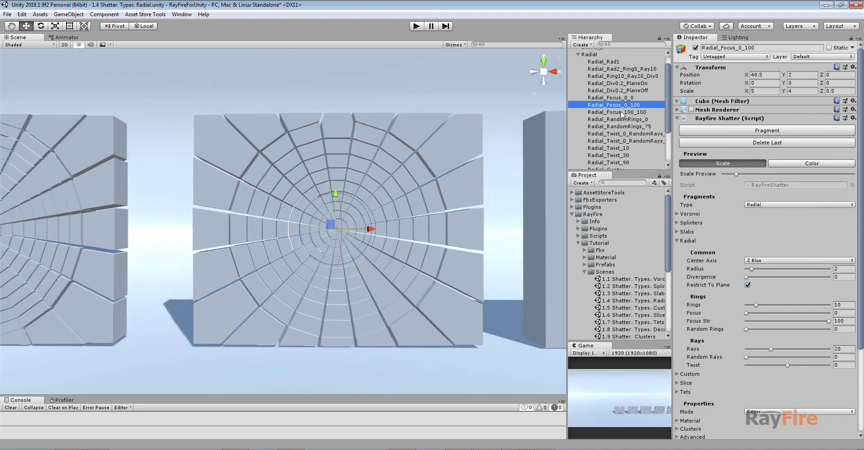
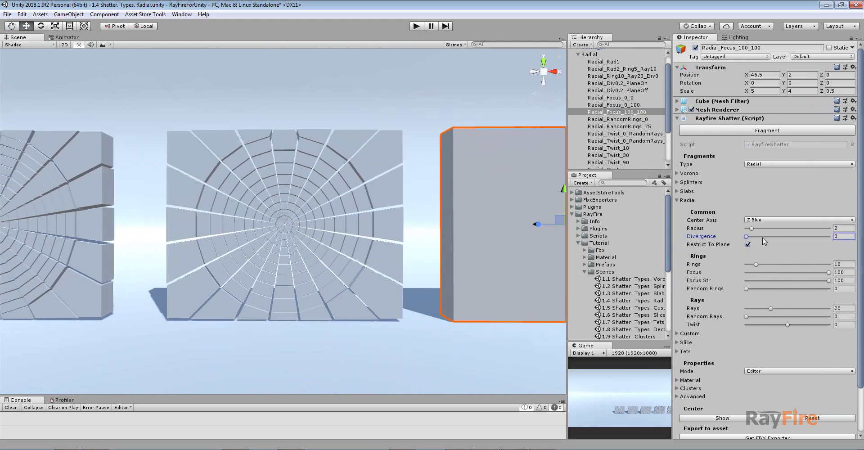
# Fragment the Radial_Focus_100_100 wall and adjust its Scale Preview to a small gap between fragments.
pyautogui.click(837, 274)
pyautogui.moveTo(541, 272); pyautogui.dragTo(431, 237, button='middle')
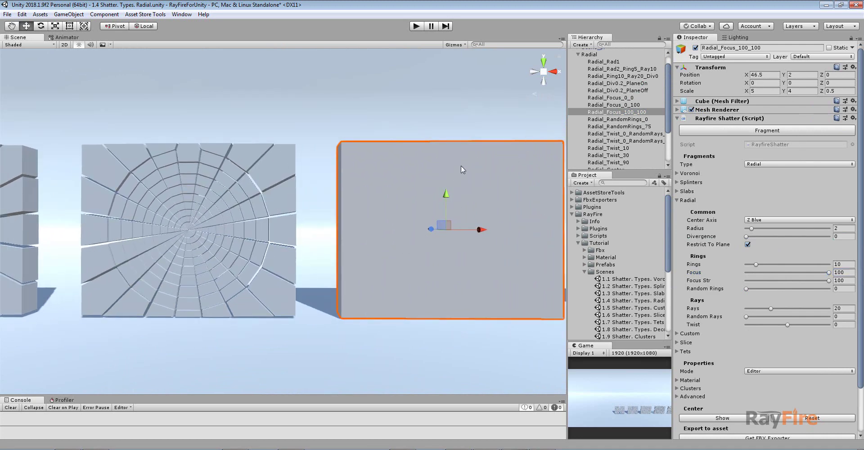
pyautogui.click(775, 130)
pyautogui.moveTo(478, 174); pyautogui.dragTo(459, 173, button='middle')
pyautogui.moveTo(726, 175); pyautogui.dragTo(736, 174)
# Examine the ring spacing of Radial_Focus_100_100 up close and compare it with the Radial_Focus_0_100 wall.
pyautogui.scroll(3, 308, 205)
pyautogui.scroll(8, 378, 208)
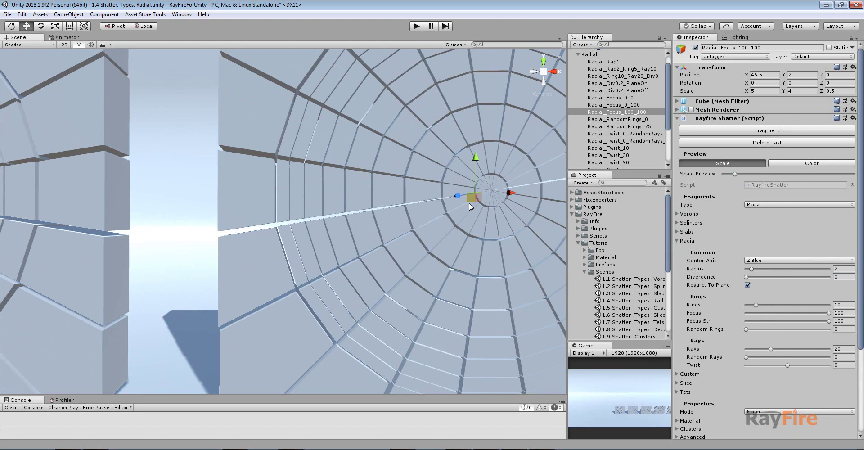
pyautogui.moveTo(470, 203); pyautogui.dragTo(341, 205, button='middle')
pyautogui.moveTo(331, 201); pyautogui.dragTo(222, 210, button='right')
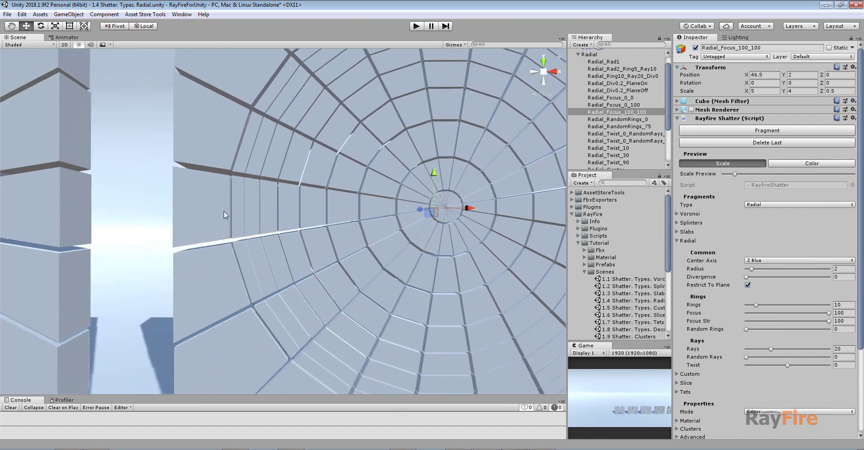
pyautogui.moveTo(238, 211); pyautogui.dragTo(303, 228, button='middle')
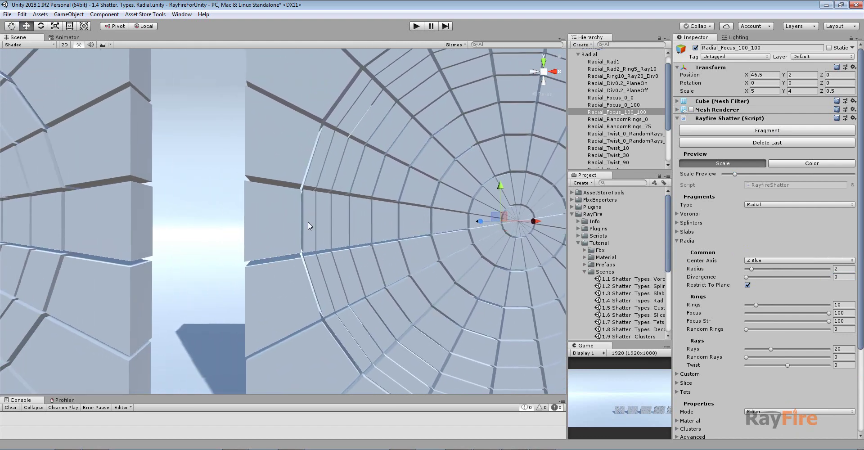
pyautogui.scroll(-6, 405, 236)
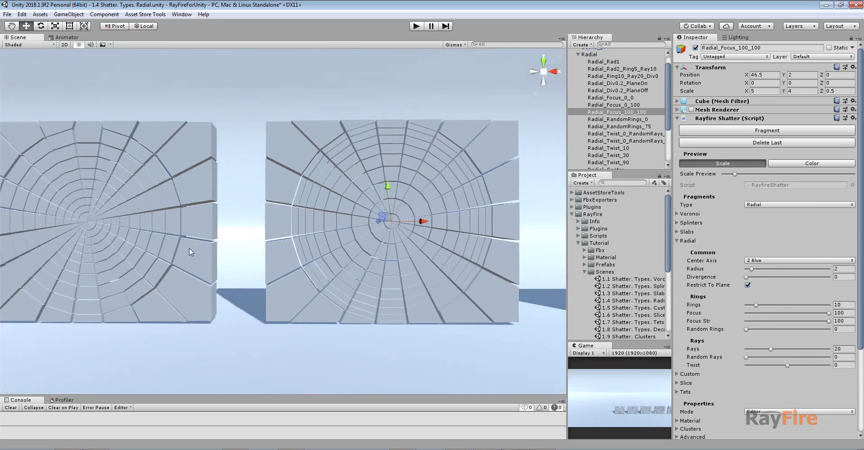
pyautogui.moveTo(190, 247); pyautogui.dragTo(369, 256, button='middle')
pyautogui.keyDown('alt'); pyautogui.moveTo(369, 256); pyautogui.dragTo(306, 227); pyautogui.keyUp('alt')
pyautogui.moveTo(514, 234); pyautogui.dragTo(409, 226, button='middle')
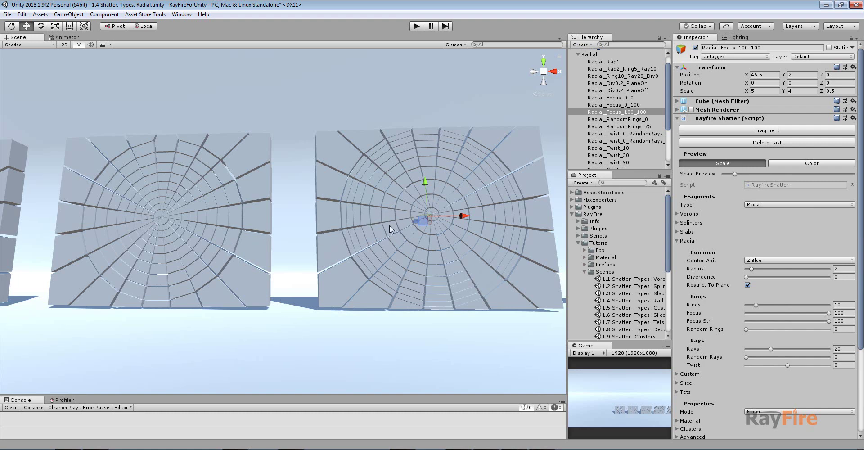
pyautogui.moveTo(309, 236); pyautogui.dragTo(394, 211, button='right')
pyautogui.moveTo(433, 210); pyautogui.dragTo(262, 227, button='middle')
# Fragment the Radial_RandomRings_0 wall and lower its Scale Preview so the fragments sit close together.
pyautogui.click(644, 119)
pyautogui.moveTo(404, 223); pyautogui.dragTo(194, 214, button='middle')
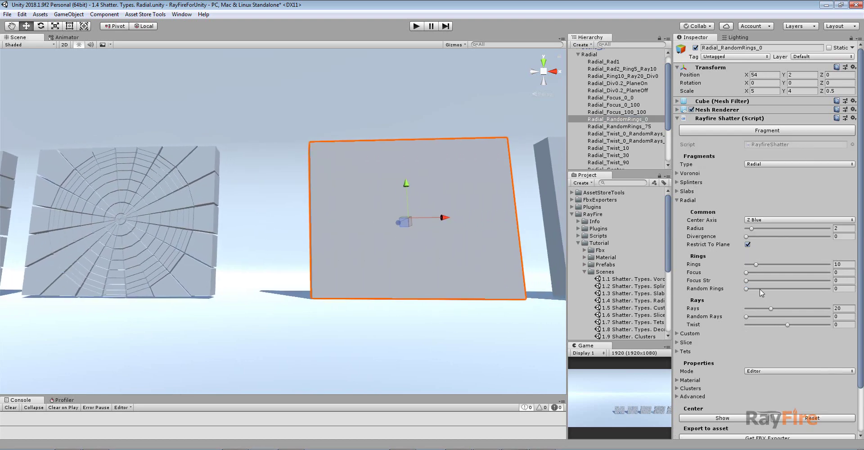
pyautogui.moveTo(434, 222); pyautogui.dragTo(386, 229, button='middle')
pyautogui.scroll(3, 405, 223)
pyautogui.moveTo(514, 224); pyautogui.dragTo(428, 207, button='middle')
pyautogui.keyDown('alt'); pyautogui.moveTo(407, 197); pyautogui.dragTo(419, 228); pyautogui.keyUp('alt')
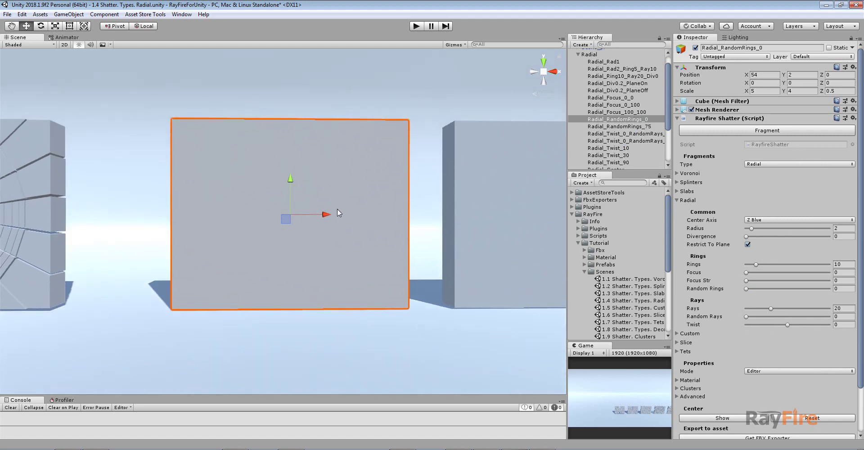
pyautogui.moveTo(306, 230); pyautogui.dragTo(377, 228, button='middle')
pyautogui.click(711, 130)
pyautogui.moveTo(742, 174); pyautogui.dragTo(731, 175)
pyautogui.moveTo(405, 203); pyautogui.dragTo(325, 182, button='middle')
pyautogui.scroll(6, 325, 182)
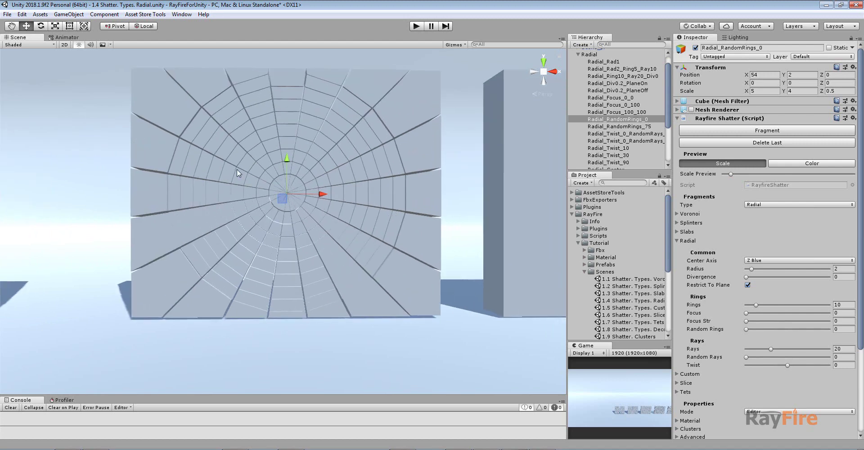
# Fragment the Radial_RandomRings_75 wall and reduce its Scale Preview to a narrow gap.
pyautogui.click(621, 127)
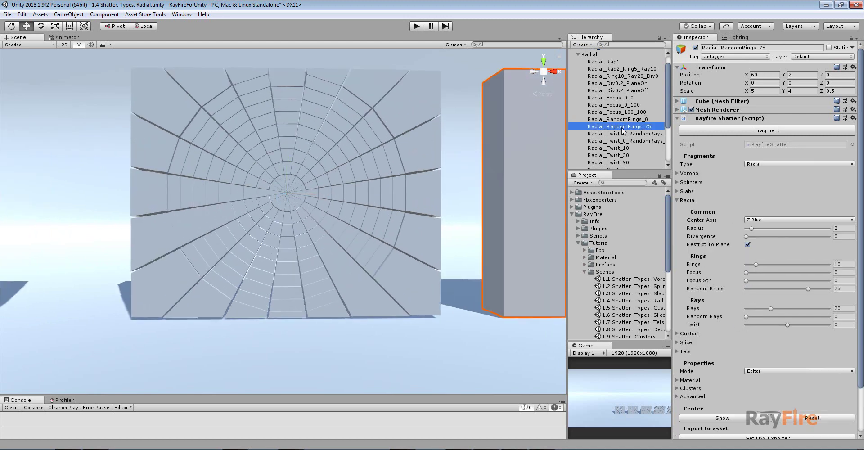
pyautogui.click(842, 288)
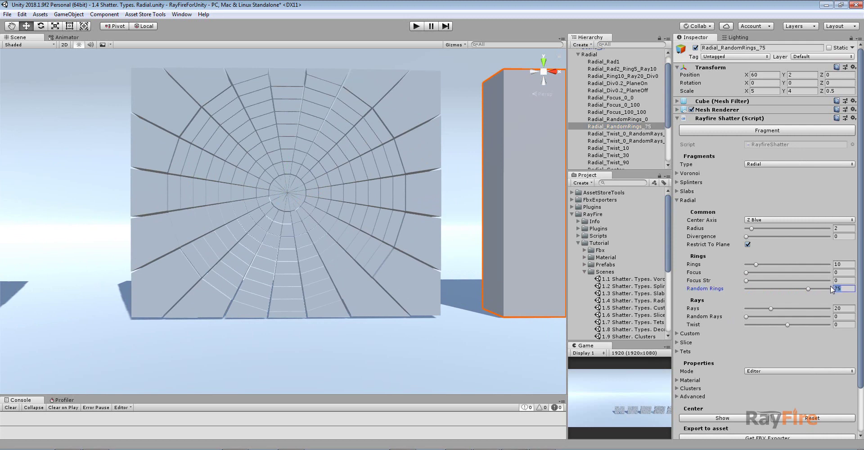
pyautogui.click(745, 130)
pyautogui.moveTo(518, 162); pyautogui.dragTo(311, 150, button='middle')
pyautogui.moveTo(807, 174); pyautogui.dragTo(734, 174)
# Inspect the ring widths of Radial_RandomRings_75 by selecting individual fragments from the outer ring towards the centre.
pyautogui.moveTo(436, 185); pyautogui.dragTo(334, 188, button='middle')
pyautogui.scroll(6, 255, 203)
pyautogui.scroll(2, 250, 200)
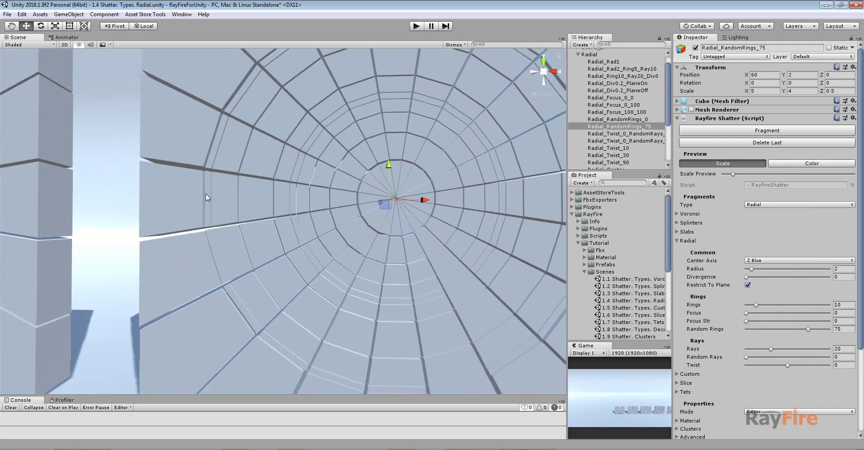
pyautogui.click(212, 195)
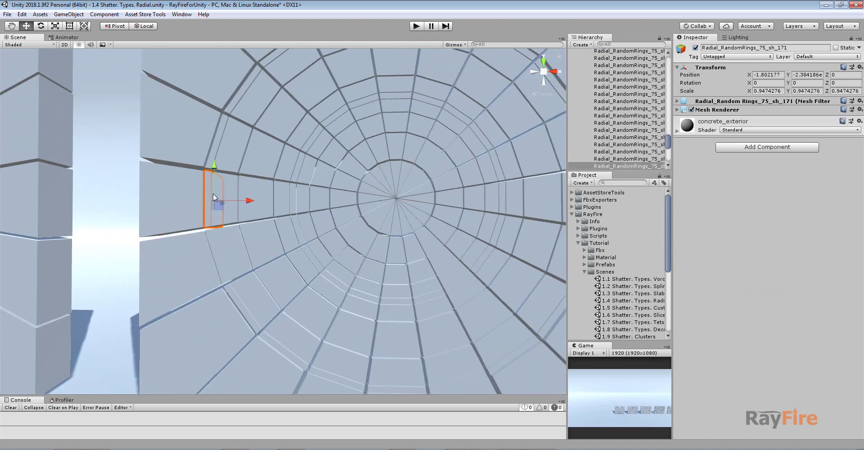
pyautogui.click(238, 184)
pyautogui.click(294, 189)
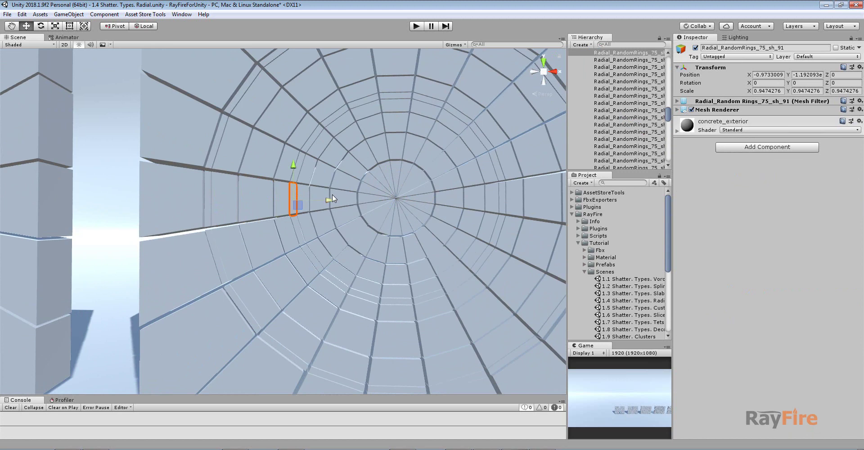
pyautogui.click(351, 193)
# Reselect the whole Radial_RandomRings_75 wall in place of its single fragment.
pyautogui.scroll(-3, 433, 194)
pyautogui.moveTo(669, 90); pyautogui.dragTo(668, 59)
pyautogui.scroll(-3, 625, 135)
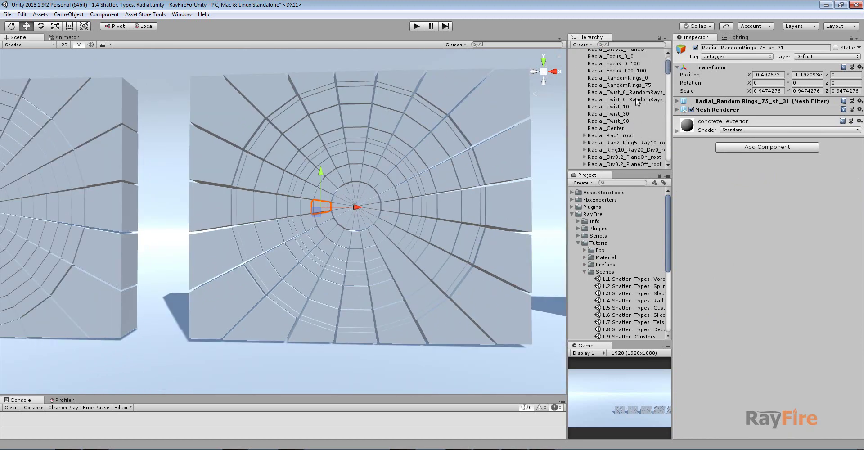
pyautogui.click(634, 86)
pyautogui.press('f')
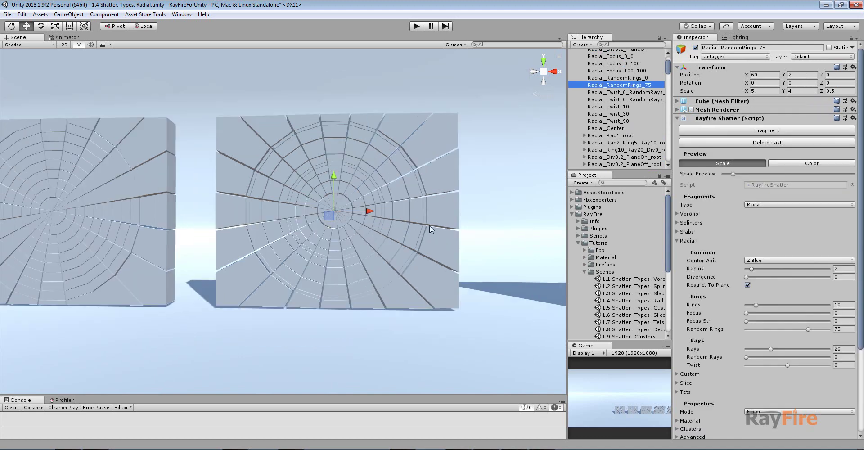
# Fragment the Radial_Twist_0_RandomRays_0 wall and lower its Scale Preview to a small gap.
pyautogui.moveTo(446, 248); pyautogui.dragTo(180, 233, button='middle')
pyautogui.click(411, 196)
pyautogui.moveTo(400, 191); pyautogui.dragTo(293, 189, button='middle')
pyautogui.keyDown('alt'); pyautogui.moveTo(294, 191); pyautogui.dragTo(338, 216); pyautogui.keyUp('alt')
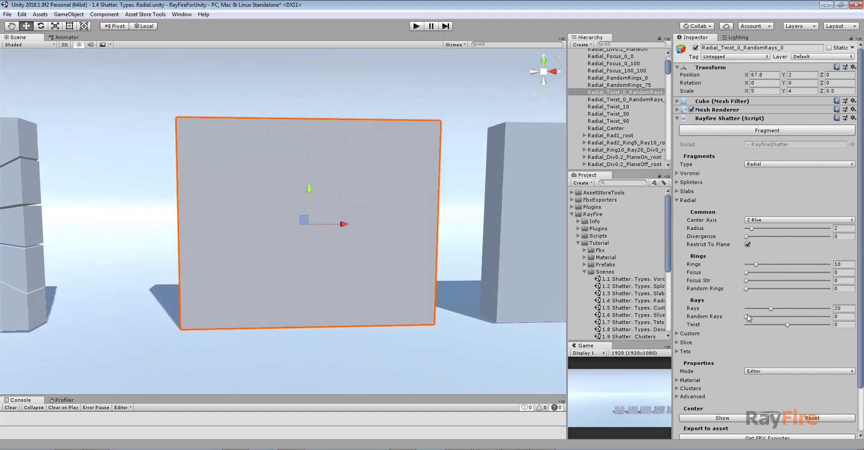
pyautogui.click(721, 131)
pyautogui.moveTo(758, 174); pyautogui.dragTo(735, 172)
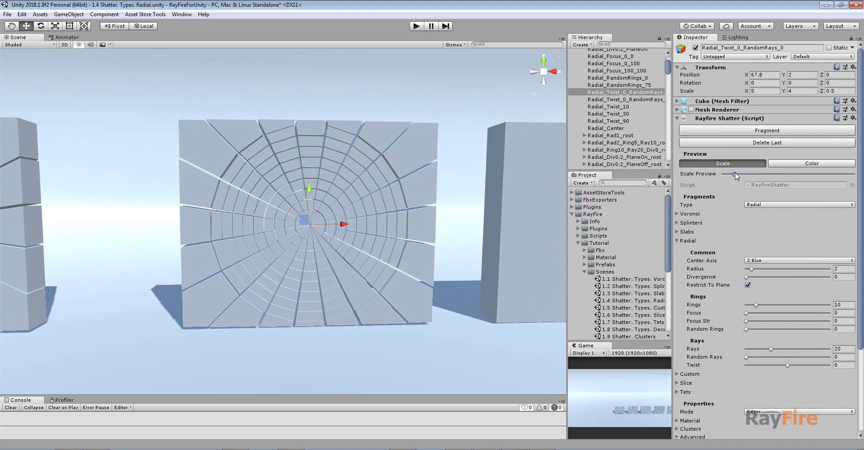
# Check the Random Rays setting of Radial_Twist_0_RandomRays_0 and examine the spacing of its rays up close.
pyautogui.click(842, 358)
pyautogui.scroll(6, 314, 251)
pyautogui.moveTo(314, 251); pyautogui.dragTo(280, 230, button='middle')
pyautogui.moveTo(237, 127); pyautogui.dragTo(299, 152, button='middle')
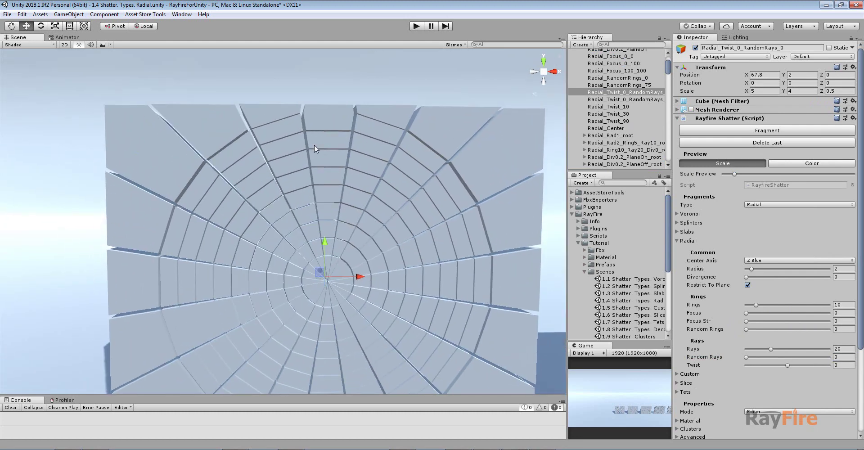
# Fragment the Radial_Twist_0_RandomRays_100 wall and lower its Scale Preview to a small gap.
pyautogui.moveTo(436, 254); pyautogui.dragTo(251, 192, button='middle')
pyautogui.scroll(-2, 409, 189)
pyautogui.click(522, 229)
pyautogui.click(841, 316)
pyautogui.click(757, 131)
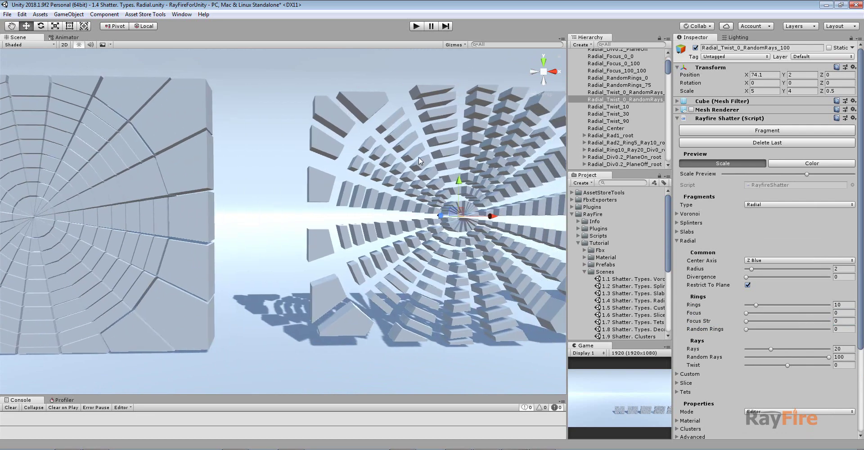
pyautogui.moveTo(747, 173); pyautogui.dragTo(736, 173)
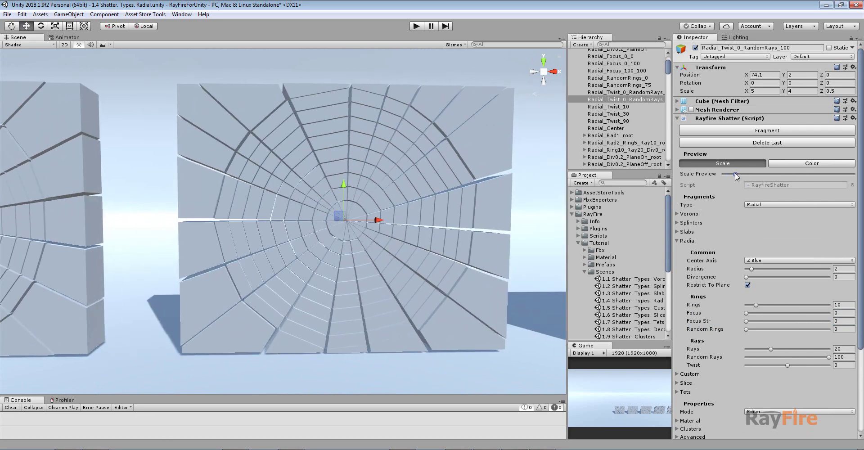
# Inspect the ray widths of Radial_Twist_0_RandomRays_100 by selecting individual fragments in its upper part.
pyautogui.click(258, 156)
pyautogui.click(306, 128)
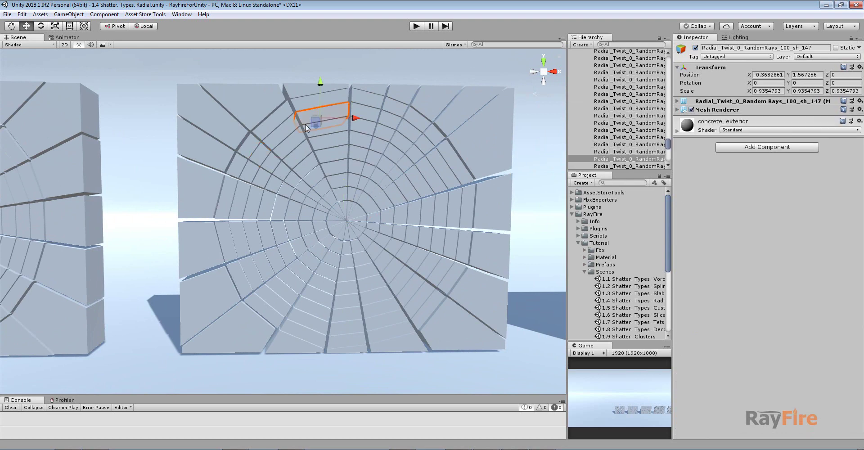
pyautogui.scroll(-2, 339, 186)
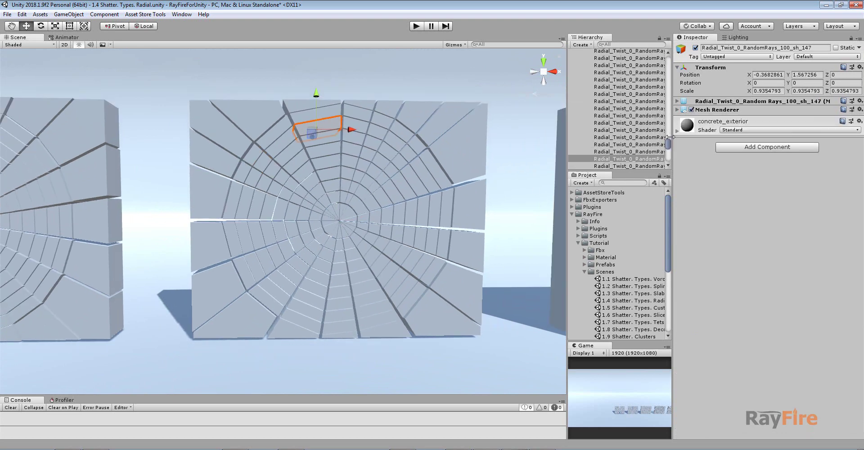
# Select the unfragmented Radial_Twist_10 wall and collapse Radial_RandomRings_75_root in the object list.
pyautogui.moveTo(506, 179); pyautogui.dragTo(480, 180, button='middle')
pyautogui.click(545, 179)
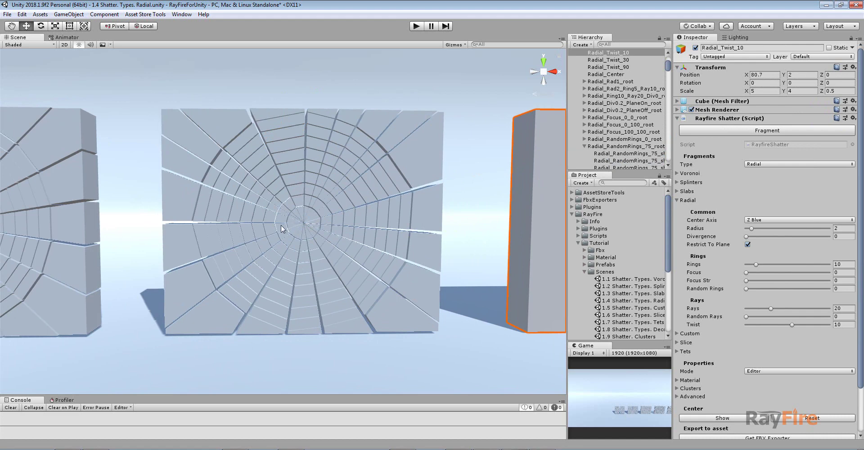
pyautogui.scroll(-2, 296, 233)
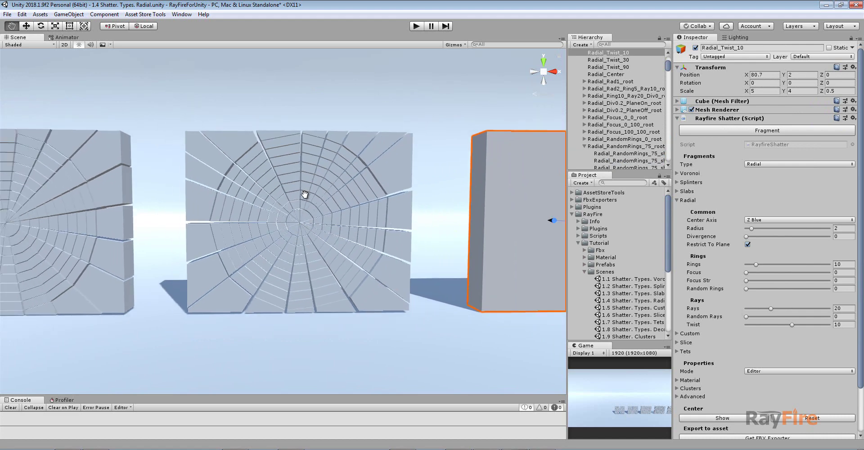
pyautogui.moveTo(305, 195); pyautogui.dragTo(262, 198, button='middle')
pyautogui.moveTo(439, 231); pyautogui.dragTo(354, 227, button='middle')
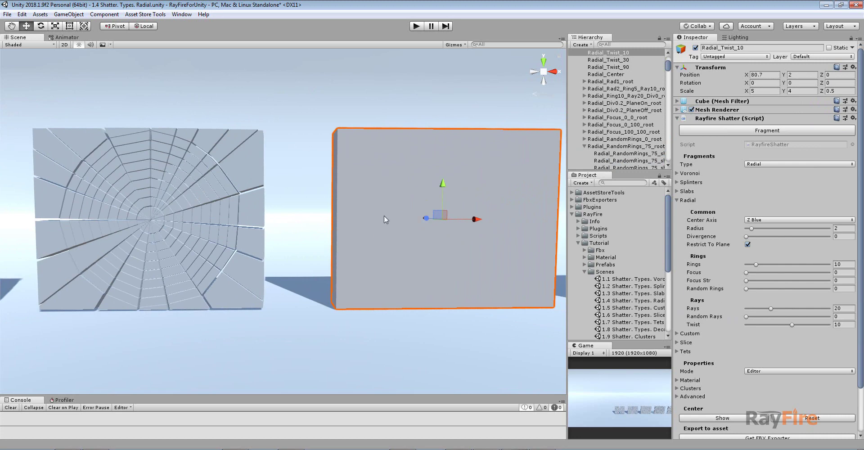
pyautogui.moveTo(462, 205); pyautogui.dragTo(380, 210, button='middle')
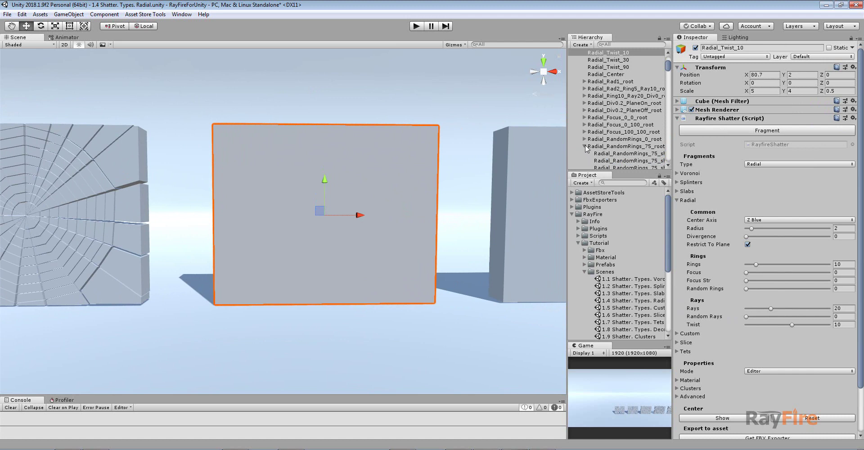
pyautogui.click(586, 146)
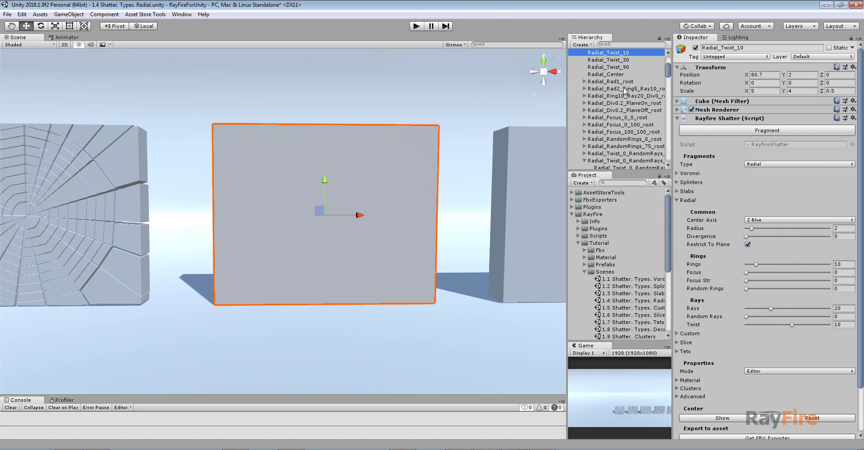
# Check the Random Rays setting of Radial_Twist_10, fragment the wall and reduce its Scale Preview to a small gap.
pyautogui.click(842, 316)
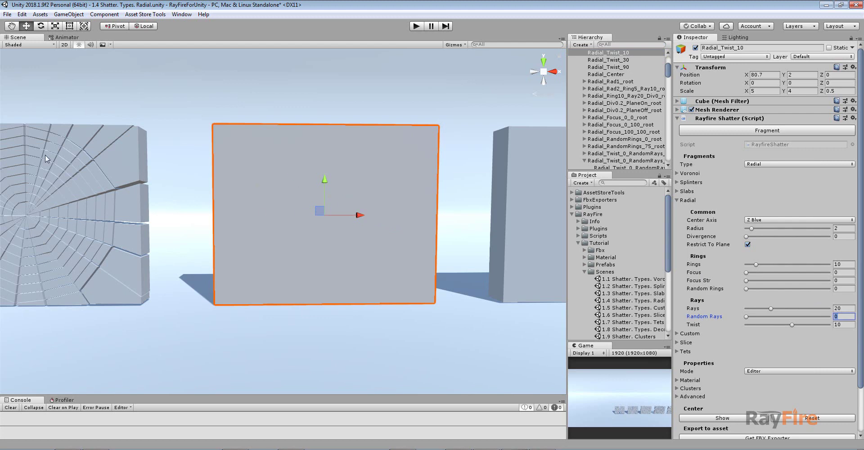
pyautogui.click(739, 132)
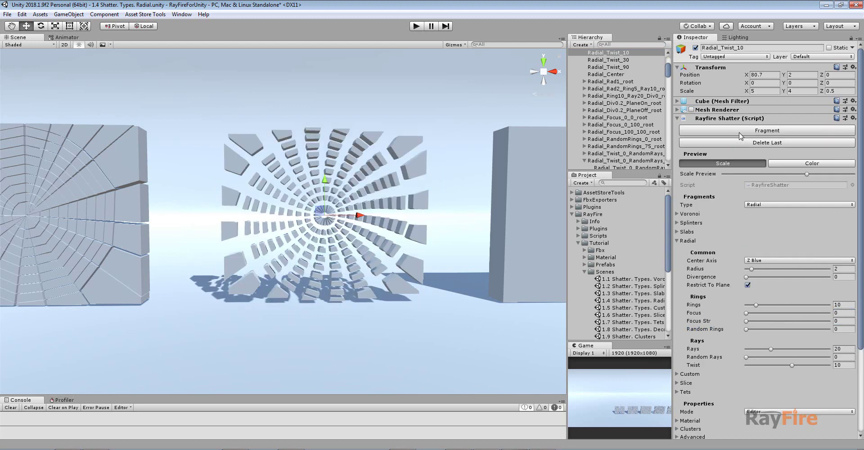
pyautogui.moveTo(807, 173); pyautogui.dragTo(739, 176)
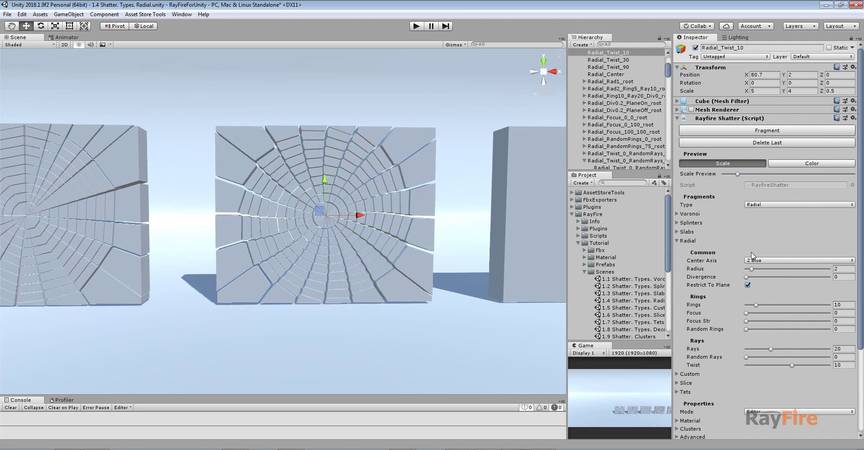
# Check the Twist setting of Radial_Twist_10 and examine the curvature of its rays up close.
pyautogui.click(844, 365)
pyautogui.moveTo(396, 245); pyautogui.dragTo(338, 223, button='middle')
pyautogui.scroll(7, 288, 219)
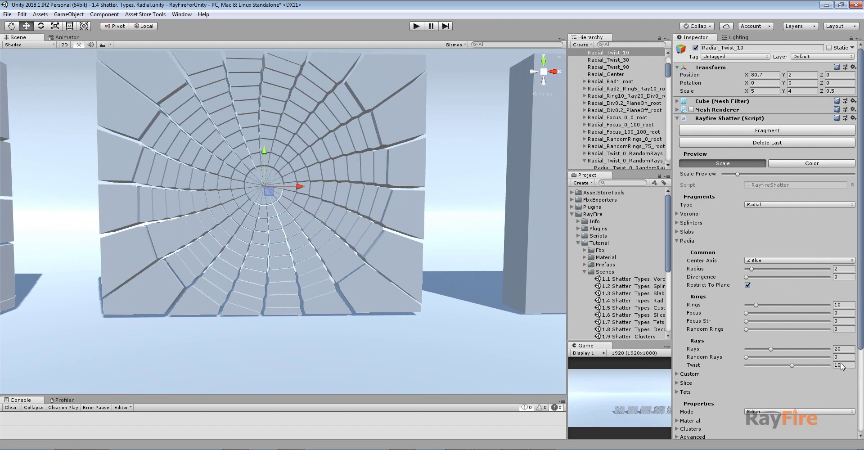
pyautogui.moveTo(842, 364); pyautogui.dragTo(832, 365)
pyautogui.moveTo(419, 248); pyautogui.dragTo(374, 263, button='middle')
pyautogui.scroll(-3, 374, 264)
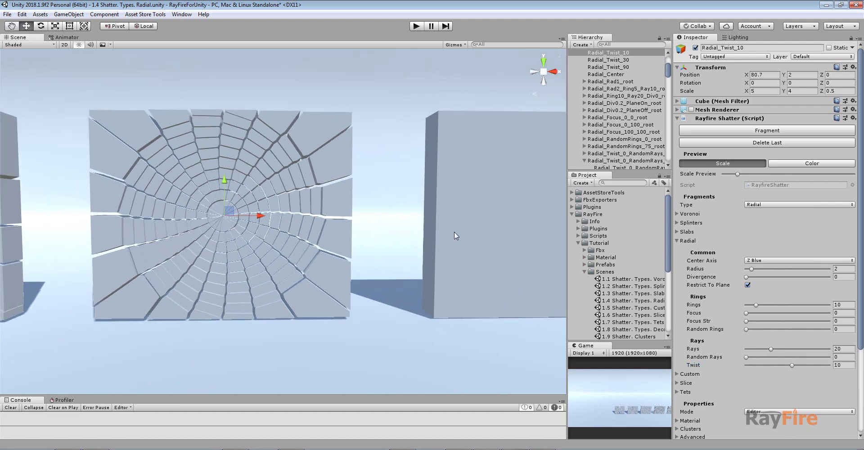
# Check the Twist setting of the Radial_Twist_30 wall, fragment it and lower its Scale Preview to a small gap.
pyautogui.click(455, 235)
pyautogui.moveTo(502, 217); pyautogui.dragTo(414, 232, button='middle')
pyautogui.click(842, 324)
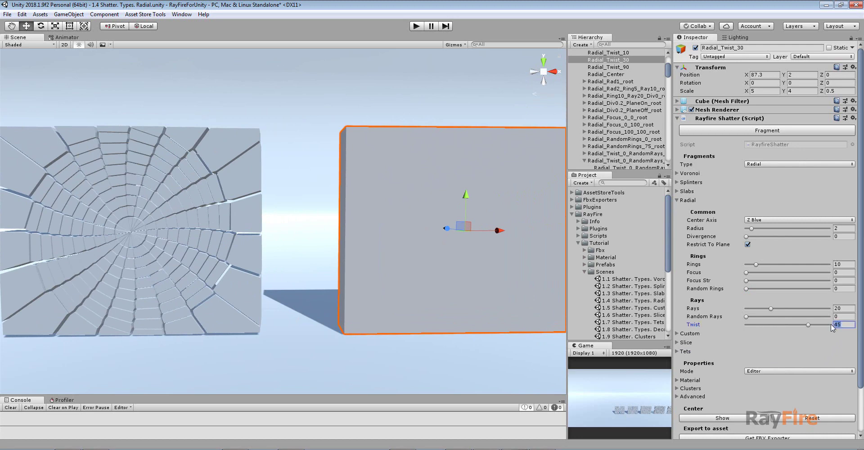
pyautogui.click(752, 131)
pyautogui.moveTo(806, 174); pyautogui.dragTo(739, 174)
pyautogui.moveTo(425, 249); pyautogui.dragTo(364, 239, button='middle')
pyautogui.keyDown('alt'); pyautogui.moveTo(363, 265); pyautogui.dragTo(363, 249); pyautogui.keyUp('alt')
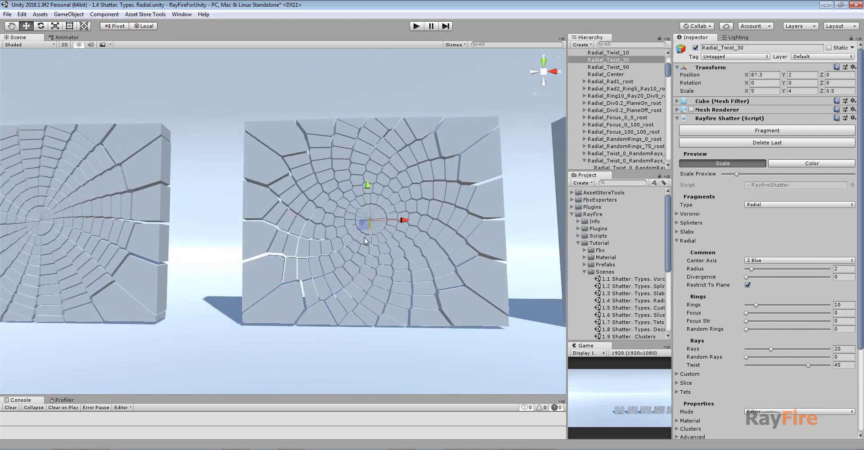
# Fragment the Radial_Twist_90 wall and lower its Scale Preview to a small gap.
pyautogui.moveTo(267, 253); pyautogui.dragTo(297, 264, button='middle')
pyautogui.scroll(-3, 357, 257)
pyautogui.keyDown('alt'); pyautogui.moveTo(415, 214); pyautogui.dragTo(386, 216); pyautogui.keyUp('alt')
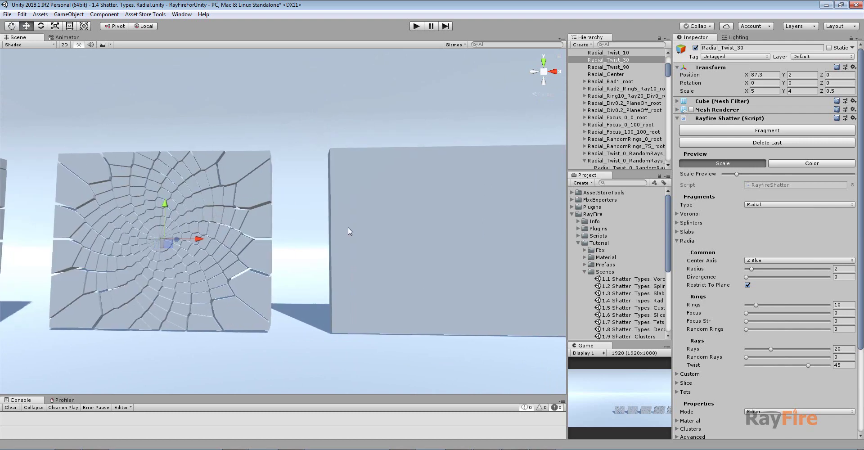
pyautogui.click(386, 216)
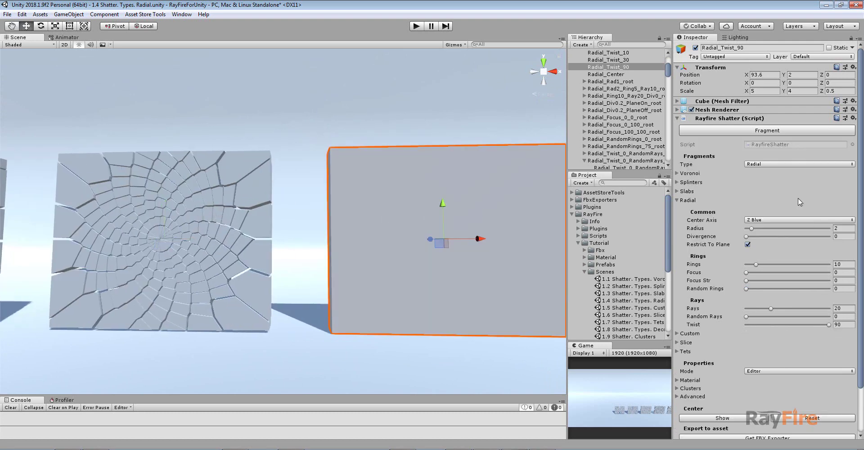
pyautogui.click(772, 134)
pyautogui.moveTo(775, 174); pyautogui.dragTo(732, 174)
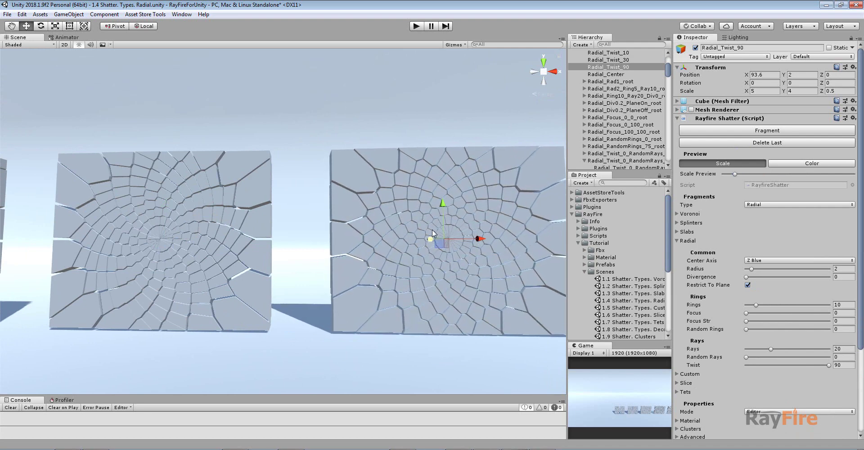
# Trace one twisted ray of Radial_Twist_90 by selecting its fragments together from near the centre to the wall's top edge.
pyautogui.moveTo(439, 229); pyautogui.dragTo(349, 231, button='middle')
pyautogui.scroll(3, 346, 236)
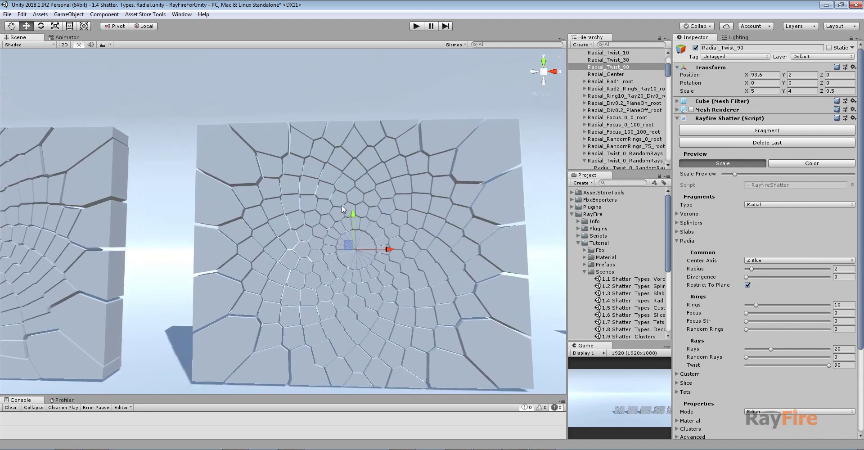
pyautogui.click(339, 226)
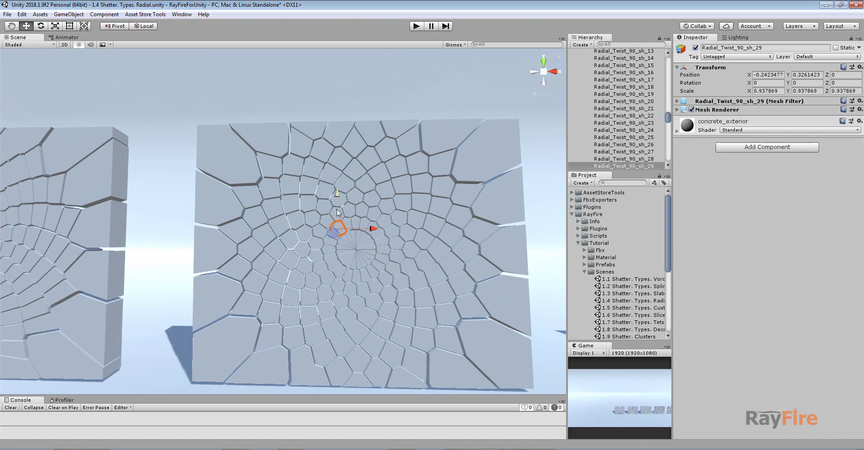
pyautogui.scroll(2, 379, 216)
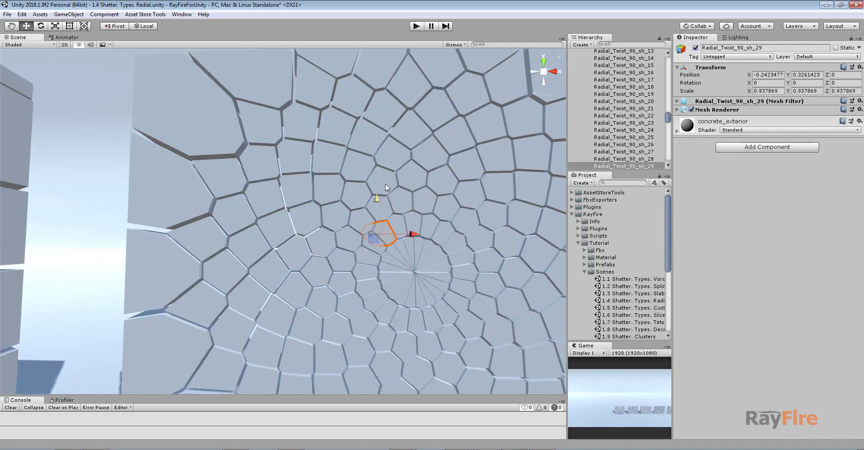
pyautogui.click(385, 215)
pyautogui.keyDown('shift'); pyautogui.click(385, 232); pyautogui.keyUp('shift')
pyautogui.keyDown('shift'); pyautogui.click(389, 174); pyautogui.keyUp('shift')
pyautogui.keyDown('shift'); pyautogui.click(398, 145); pyautogui.keyUp('shift')
pyautogui.keyDown('shift'); pyautogui.click(412, 126); pyautogui.keyUp('shift')
pyautogui.keyDown('shift'); pyautogui.click(436, 110); pyautogui.keyUp('shift')
pyautogui.keyDown('shift'); pyautogui.click(474, 92); pyautogui.keyUp('shift')
pyautogui.keyDown('shift'); pyautogui.click(512, 94); pyautogui.keyUp('shift')
pyautogui.moveTo(514, 95); pyautogui.dragTo(397, 152, button='middle')
pyautogui.keyDown('shift'); pyautogui.click(397, 154); pyautogui.keyUp('shift')
pyautogui.scroll(-1, 393, 175)
pyautogui.keyDown('alt'); pyautogui.moveTo(393, 174); pyautogui.dragTo(338, 276); pyautogui.keyUp('alt')
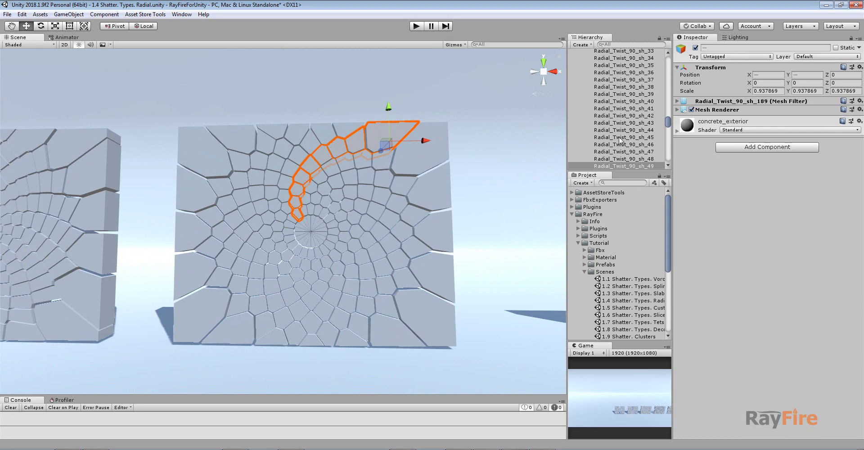
# Select and frame the Radial_Center wall, collapsing the fragment list of the RandomRays_100 root.
pyautogui.scroll(-3, 490, 195)
pyautogui.moveTo(535, 187); pyautogui.dragTo(463, 220, button='middle')
pyautogui.click(517, 217)
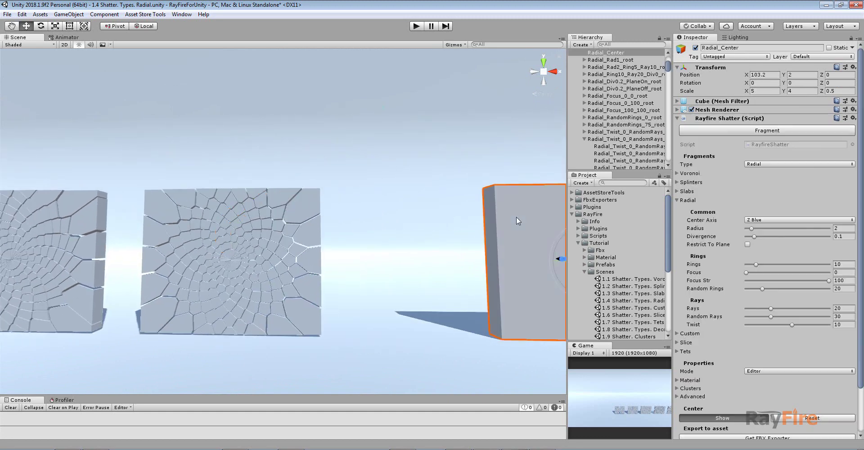
pyautogui.click(584, 140)
pyautogui.press('f')
pyautogui.keyDown('alt'); pyautogui.moveTo(226, 203); pyautogui.dragTo(290, 242); pyautogui.keyUp('alt')
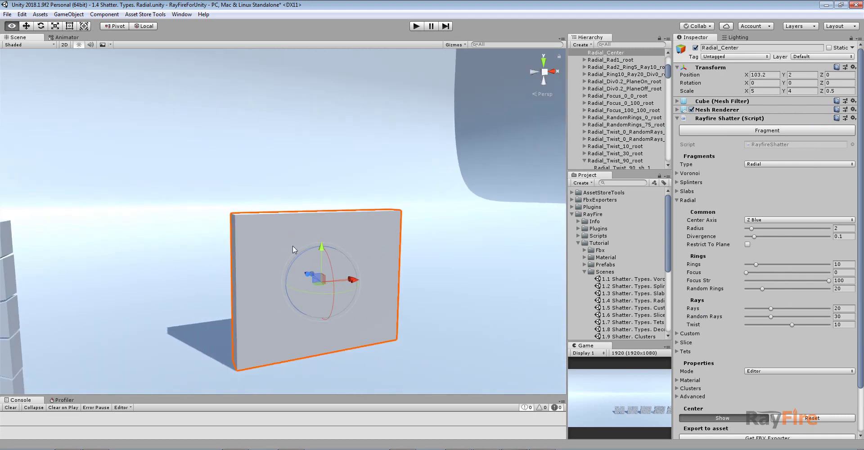
pyautogui.keyDown('alt'); pyautogui.moveTo(290, 241); pyautogui.dragTo(289, 268, button='right'); pyautogui.keyUp('alt')
pyautogui.moveTo(289, 268); pyautogui.dragTo(244, 175, button='middle')
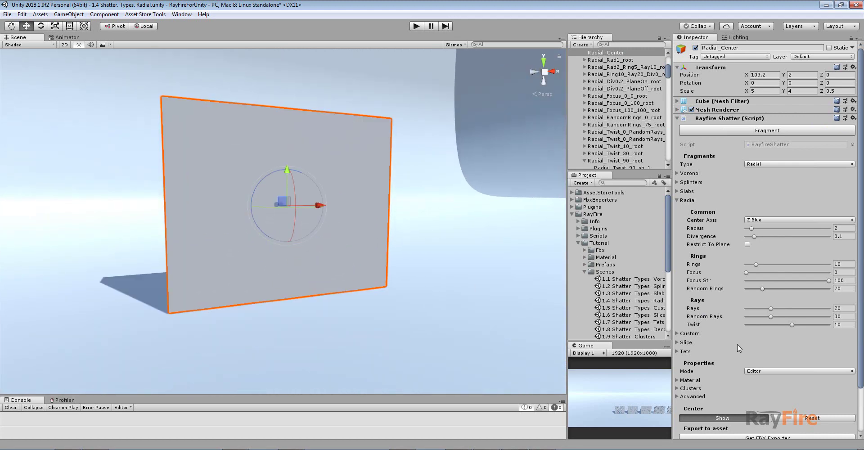
# Collapse the Radial settings of Radial_Center and activate the Hand tool.
pyautogui.click(688, 201)
pyautogui.click(716, 295)
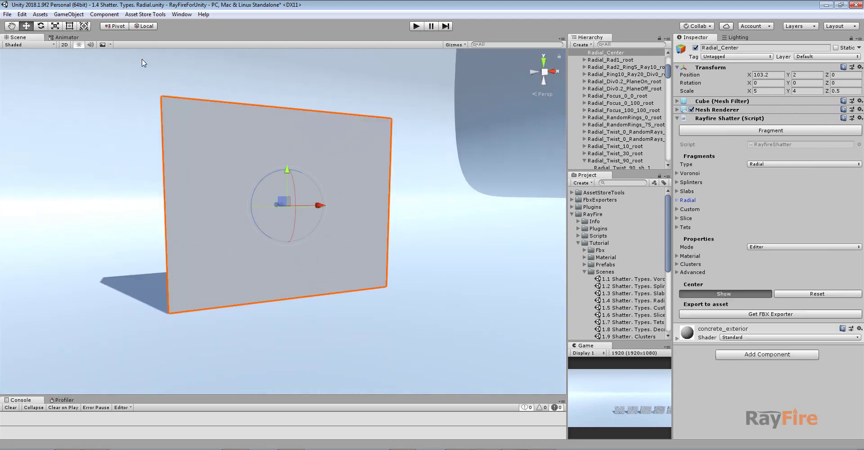
pyautogui.click(11, 26)
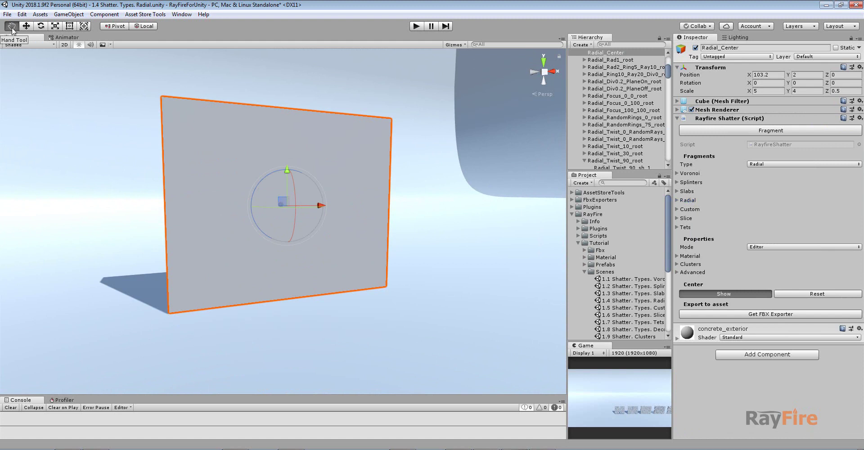
# Hide the fragmentation centre gizmo of Radial_Center and show it again.
pyautogui.scroll(3, 285, 205)
pyautogui.click(707, 295)
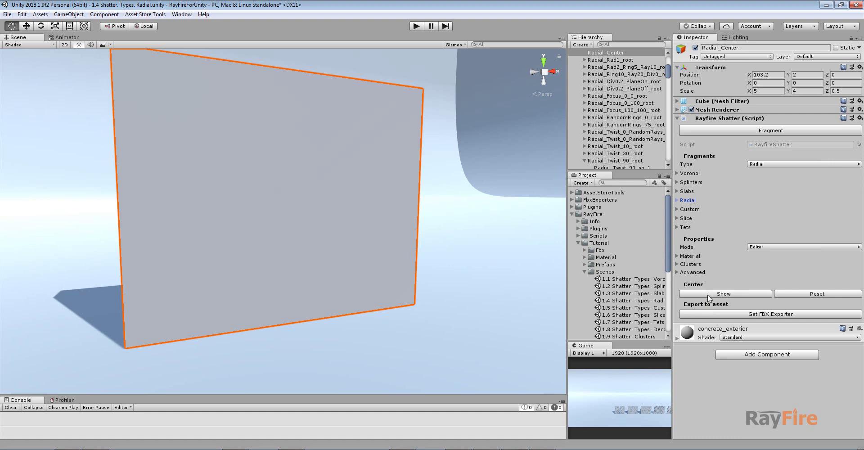
pyautogui.click(708, 295)
pyautogui.scroll(-3, 276, 231)
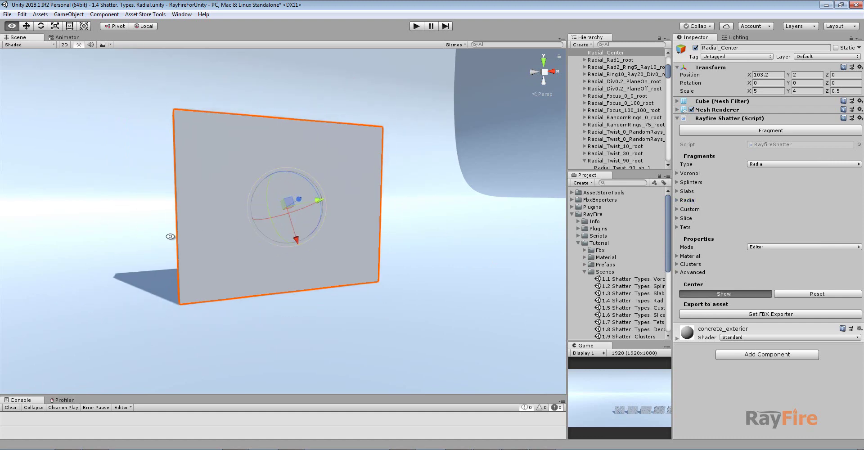
# Look over the row of fragmented walls and refocus the view on Radial_Center.
pyautogui.keyDown('alt'); pyautogui.moveTo(194, 235); pyautogui.dragTo(360, 266); pyautogui.keyUp('alt')
pyautogui.scroll(-4, 292, 252)
pyautogui.keyDown('alt'); pyautogui.moveTo(327, 359); pyautogui.dragTo(187, 286); pyautogui.keyUp('alt')
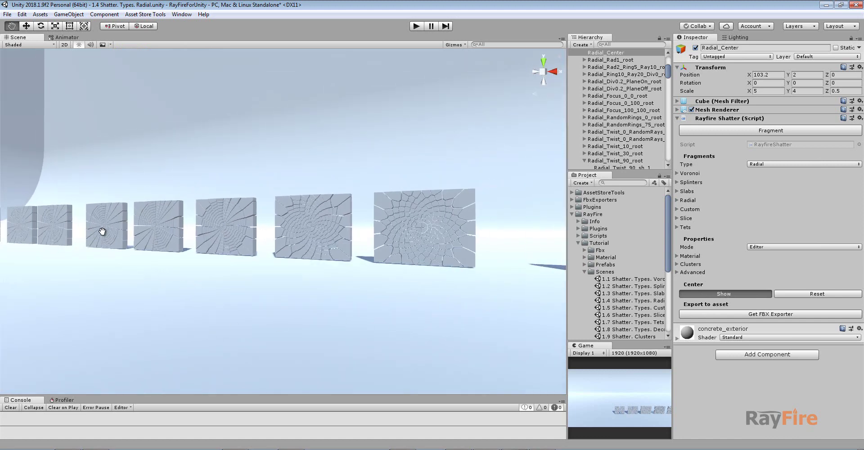
pyautogui.moveTo(102, 231); pyautogui.dragTo(164, 241)
pyautogui.moveTo(378, 250); pyautogui.dragTo(62, 251)
pyautogui.moveTo(128, 264); pyautogui.dragTo(263, 247)
pyautogui.press('f')
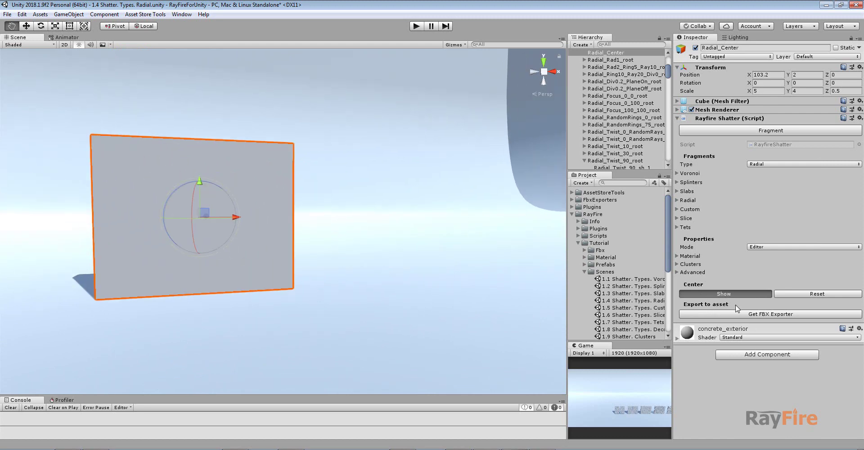
# Move the visible fragmentation centre of Radial_Center towards the wall's upper-left corner and fragment the wall.
pyautogui.moveTo(280, 223); pyautogui.dragTo(324, 230)
pyautogui.scroll(2, 324, 230)
pyautogui.click(720, 295)
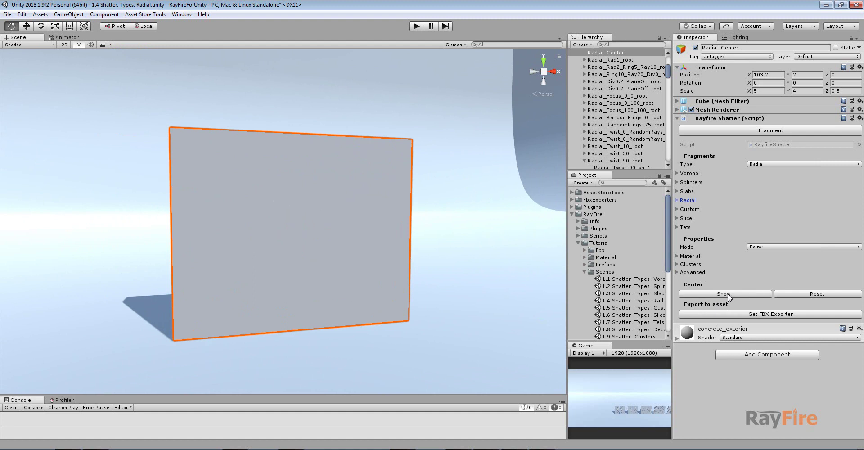
pyautogui.click(723, 294)
pyautogui.moveTo(288, 229); pyautogui.dragTo(219, 168)
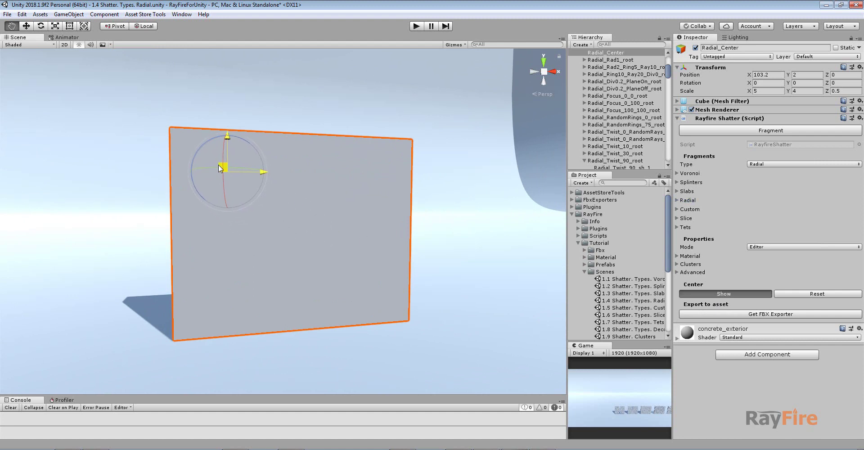
pyautogui.click(754, 130)
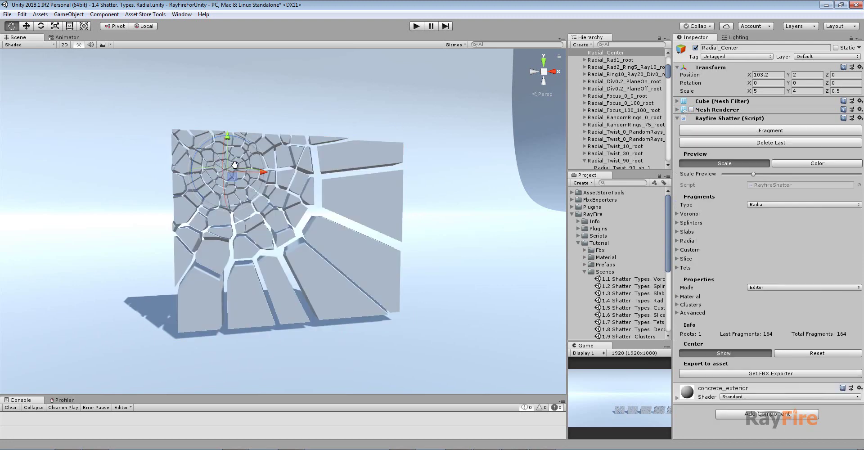
# Delete the last fragments of Radial_Center, move its fragmentation centre to the wall's lower-right area and fragment the wall.
pyautogui.click(756, 143)
pyautogui.moveTo(257, 202); pyautogui.dragTo(370, 277)
pyautogui.click(774, 132)
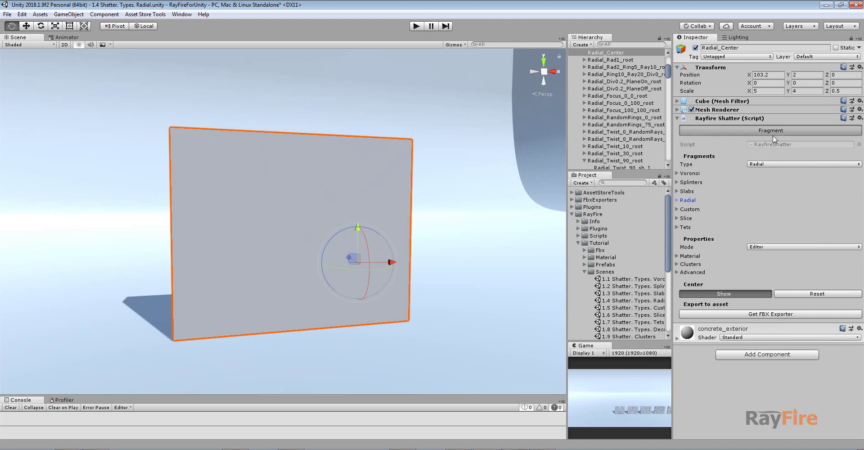
# Delete the last fragments of Radial_Center, rotate its fragmentation centre at an angle to the wall, and fragment it to view from both sides.
pyautogui.click(771, 143)
pyautogui.scroll(3, 360, 297)
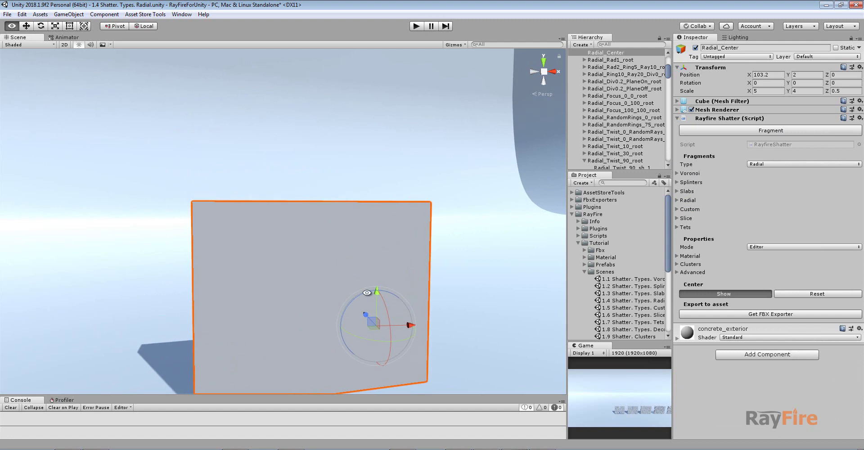
pyautogui.moveTo(359, 302); pyautogui.dragTo(307, 269)
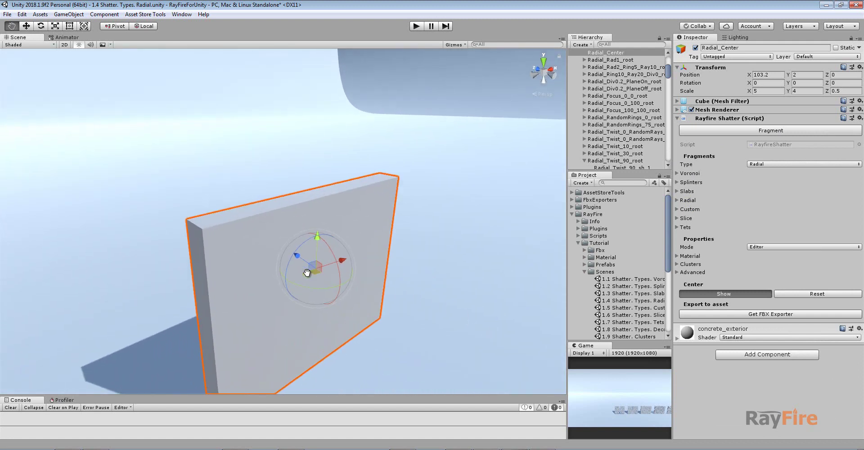
pyautogui.scroll(3, 305, 273)
pyautogui.press('e')
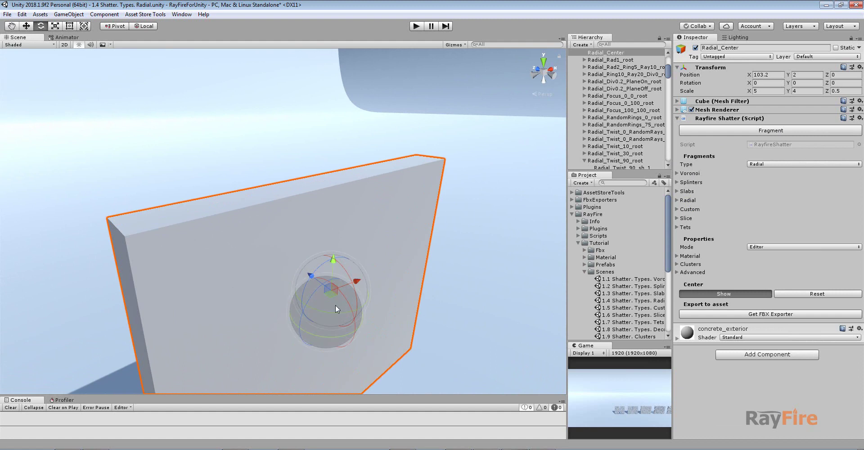
pyautogui.click(12, 26)
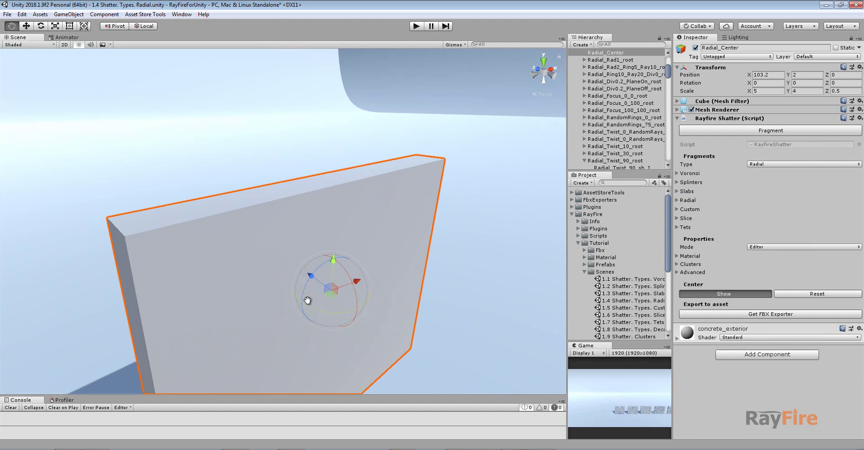
pyautogui.moveTo(308, 312); pyautogui.dragTo(276, 309)
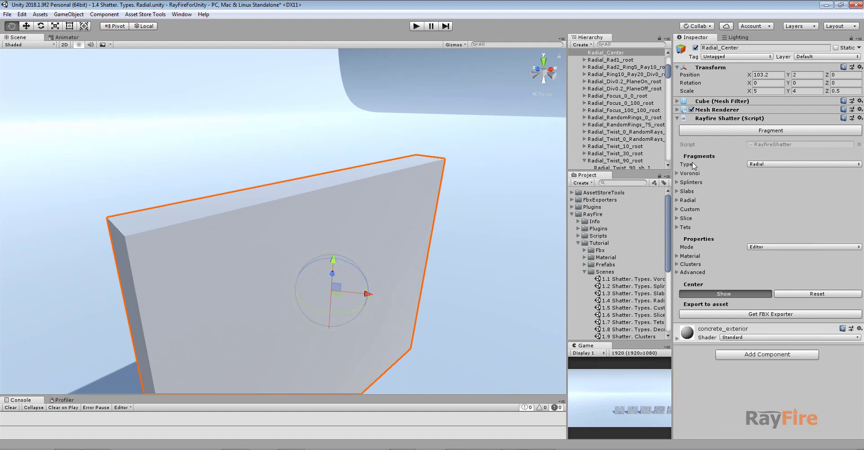
pyautogui.click(732, 130)
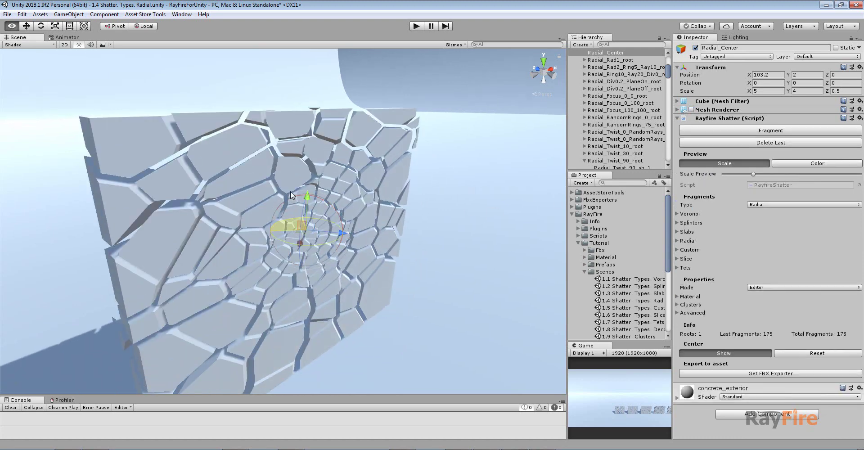
pyautogui.keyDown('alt'); pyautogui.moveTo(402, 232); pyautogui.dragTo(460, 211); pyautogui.keyUp('alt')
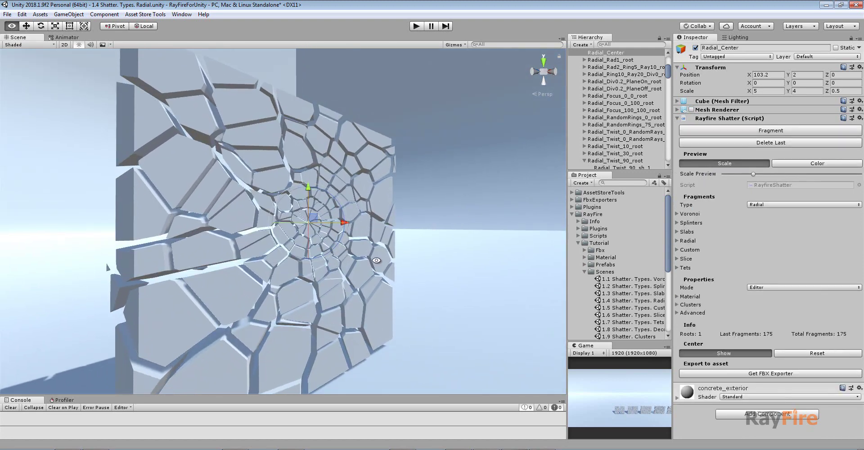
pyautogui.keyDown('alt'); pyautogui.moveTo(318, 225); pyautogui.dragTo(302, 230); pyautogui.keyUp('alt')
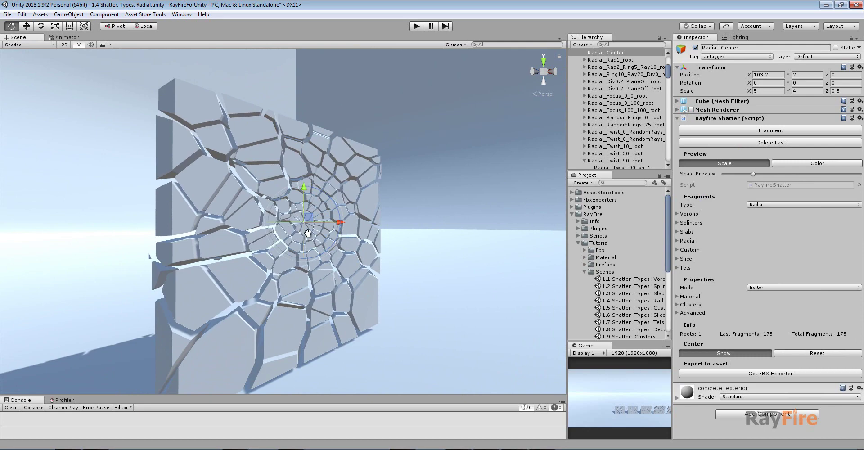
pyautogui.keyDown('alt'); pyautogui.moveTo(472, 230); pyautogui.dragTo(403, 282); pyautogui.keyUp('alt')
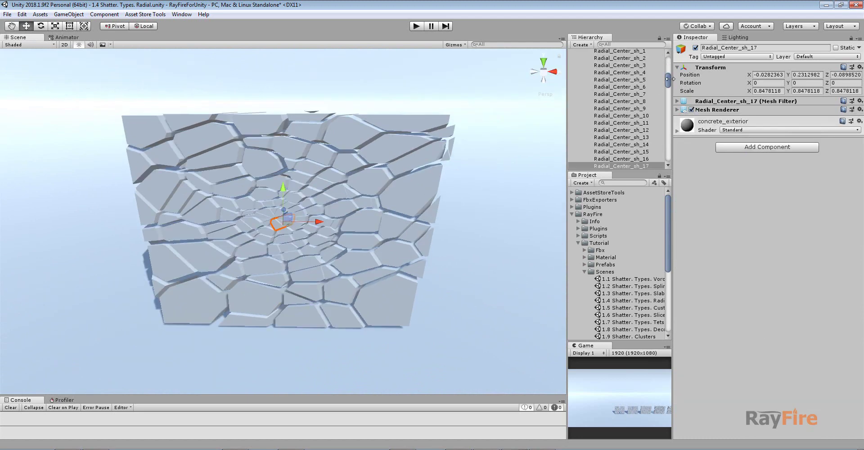
# Reselect Radial_Center, delete its last fragments and reset its fragmentation centre.
pyautogui.moveTo(670, 79); pyautogui.dragTo(667, 79)
pyautogui.scroll(10, 599, 134)
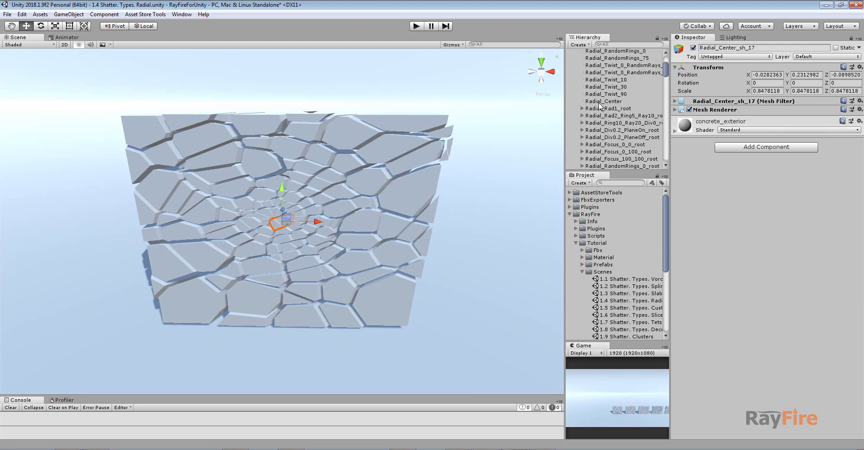
pyautogui.click(604, 101)
pyautogui.click(757, 142)
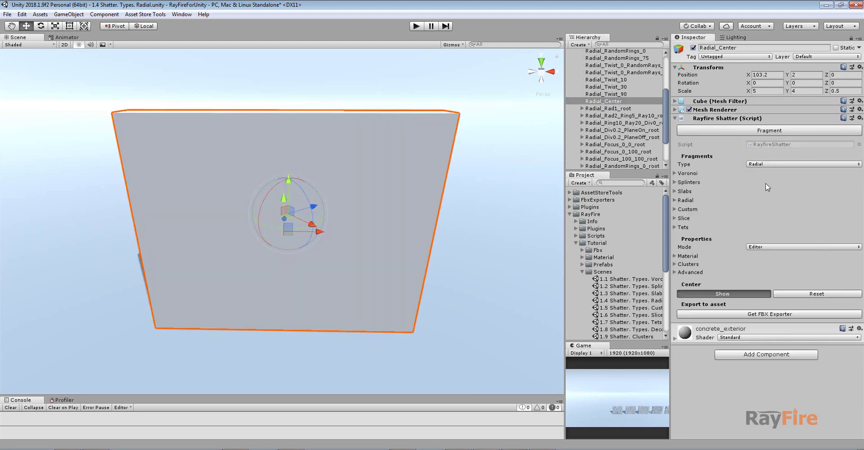
pyautogui.click(797, 294)
pyautogui.keyDown('alt'); pyautogui.moveTo(492, 307); pyautogui.dragTo(487, 232); pyautogui.keyUp('alt')
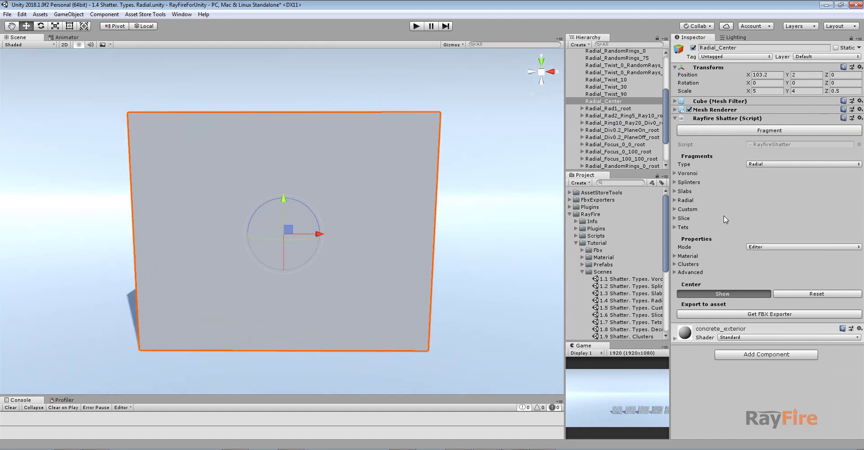
# Set Random Rings to 32 and Twist to 4 in the Radial settings of Radial_Center.
pyautogui.click(689, 201)
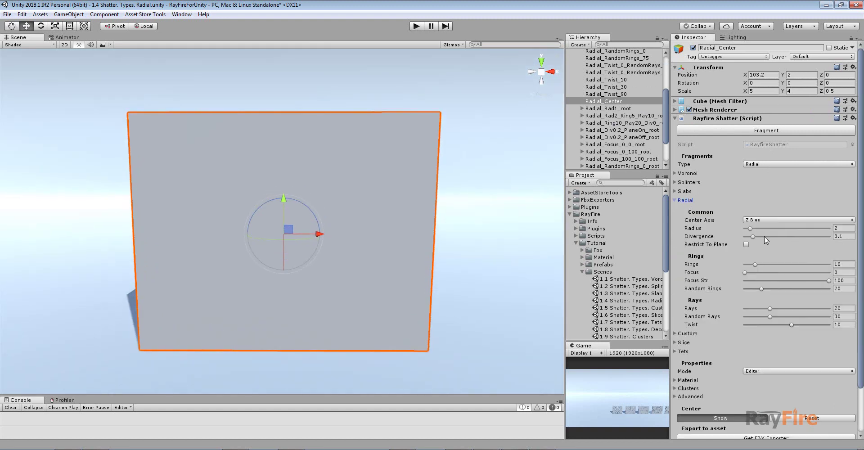
pyautogui.click(750, 272)
pyautogui.moveTo(762, 289); pyautogui.dragTo(772, 288)
pyautogui.click(784, 325)
pyautogui.moveTo(758, 326); pyautogui.dragTo(789, 325)
# Fragment Radial_Center and inspect the resulting radial pattern up close.
pyautogui.click(750, 131)
pyautogui.keyDown('alt'); pyautogui.moveTo(473, 243); pyautogui.dragTo(450, 236); pyautogui.keyUp('alt')
pyautogui.scroll(3, 291, 232)
pyautogui.moveTo(290, 234); pyautogui.dragTo(302, 225)
pyautogui.keyDown('alt'); pyautogui.moveTo(404, 255); pyautogui.dragTo(432, 246); pyautogui.keyUp('alt')
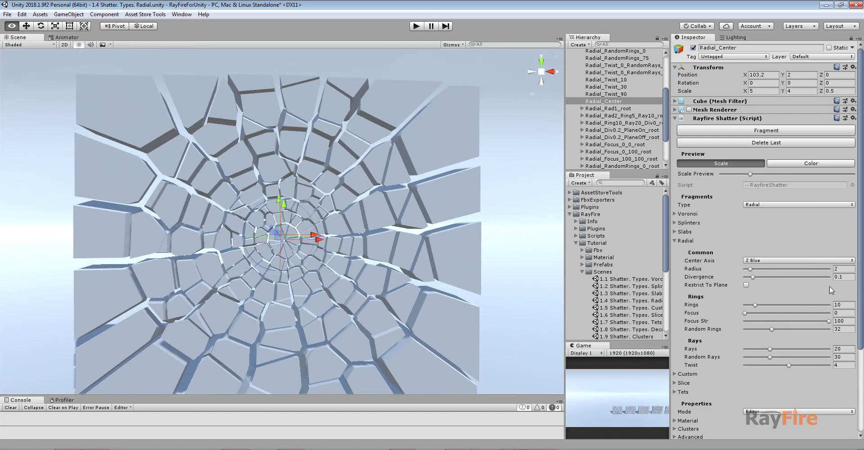